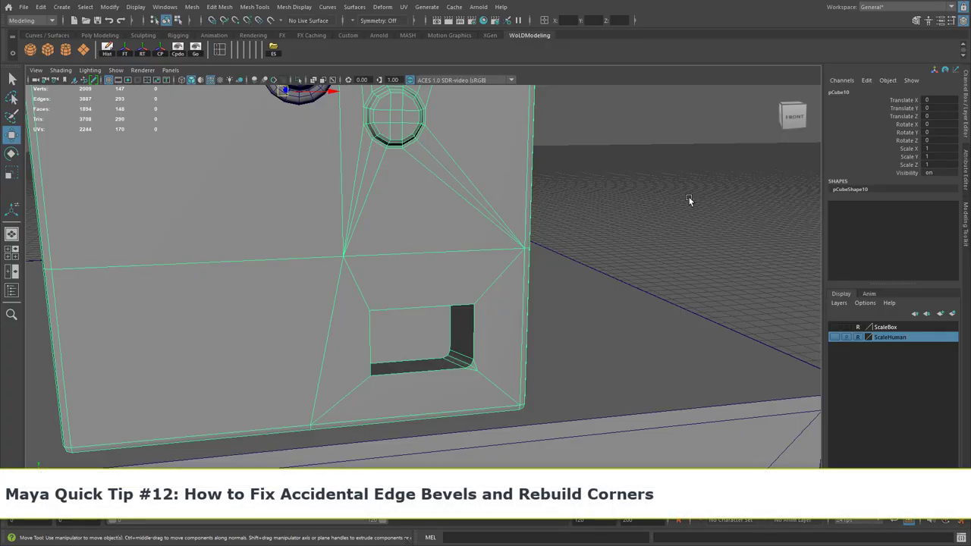
Pan across the scene, frame the small box, and zoom into its opening's bevelled corner.
alt+right_drag(701, 260, 461, 316)
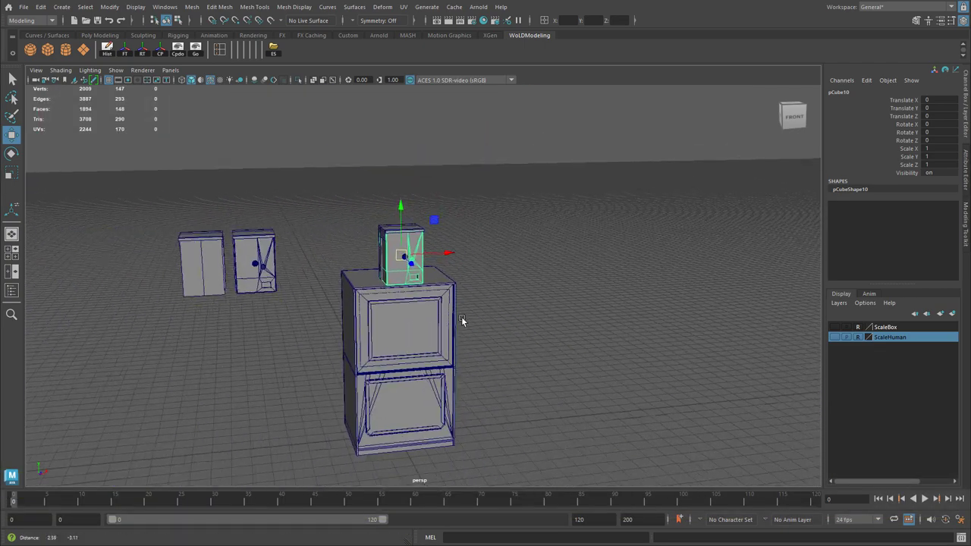
alt+middle_drag(461, 316, 448, 291)
key(f)
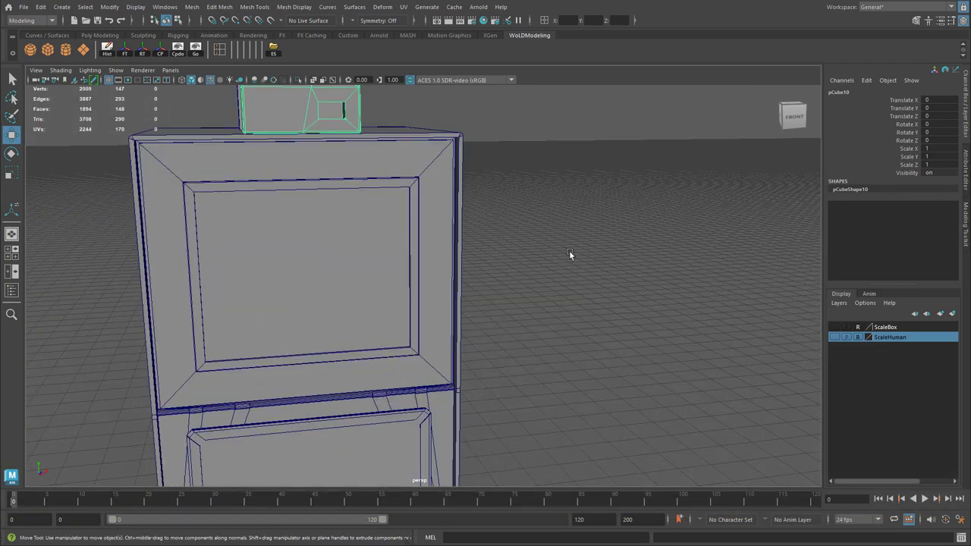
mouse_move(569, 256)
alt+right_down()
mouse_move(579, 383)
mouse_move(512, 405)
mouse_move(451, 287)
mouse_move(548, 263)
mouse_move(450, 240)
mouse_move(479, 203)
alt+right_up()
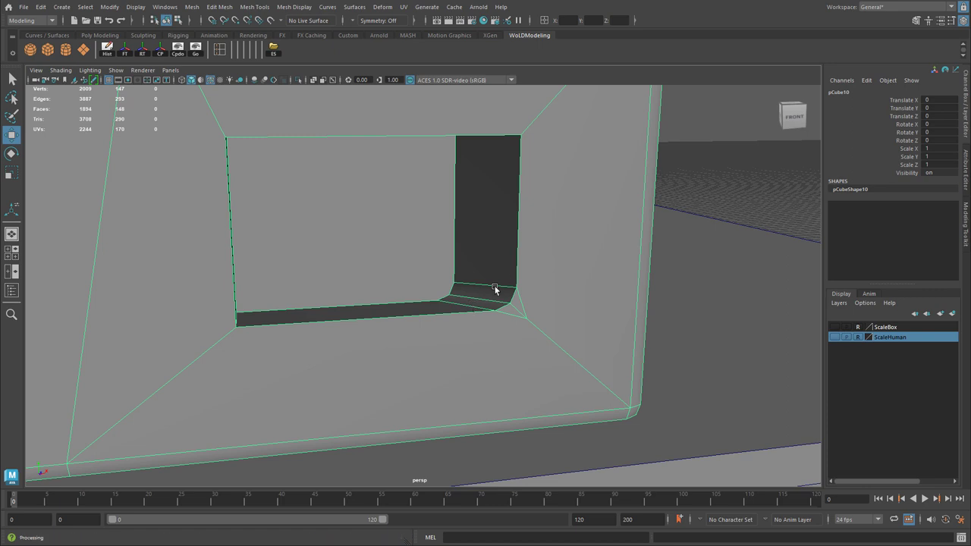
In face mode, delete the four small bevel faces at the opening's inner bottom corner.
right_drag(490, 302, 484, 286)
click(489, 300)
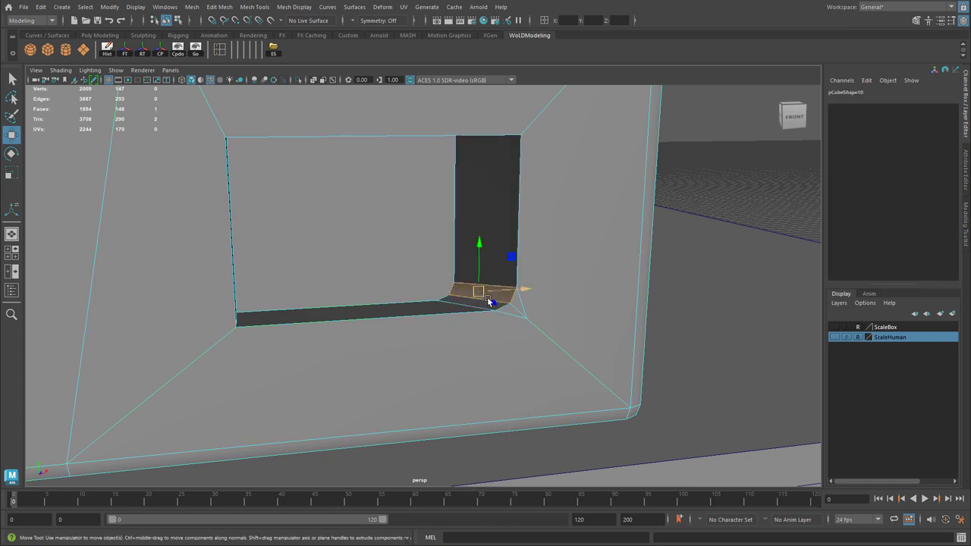
key(Delete)
click(487, 304)
key(Delete)
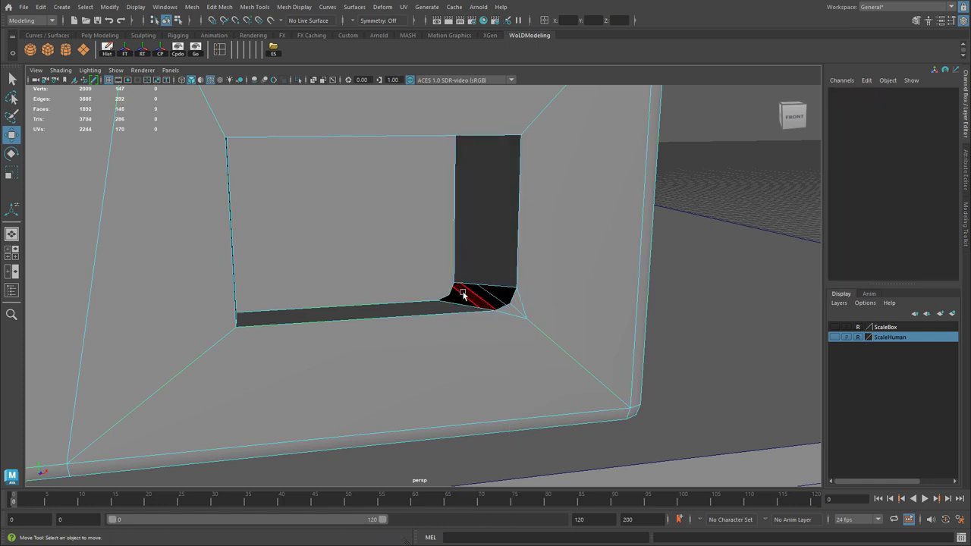
click(512, 311)
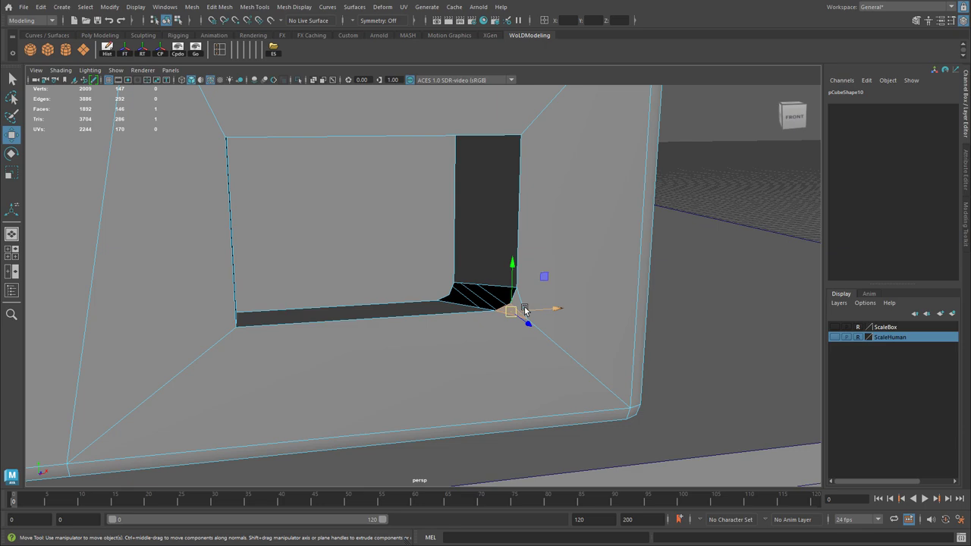
key(Delete)
click(521, 314)
key(Delete)
mouse_move(581, 310)
alt+mouse_down()
mouse_move(461, 303)
mouse_move(457, 321)
mouse_move(546, 293)
mouse_move(411, 296)
mouse_move(478, 293)
mouse_move(528, 258)
alt+mouse_up()
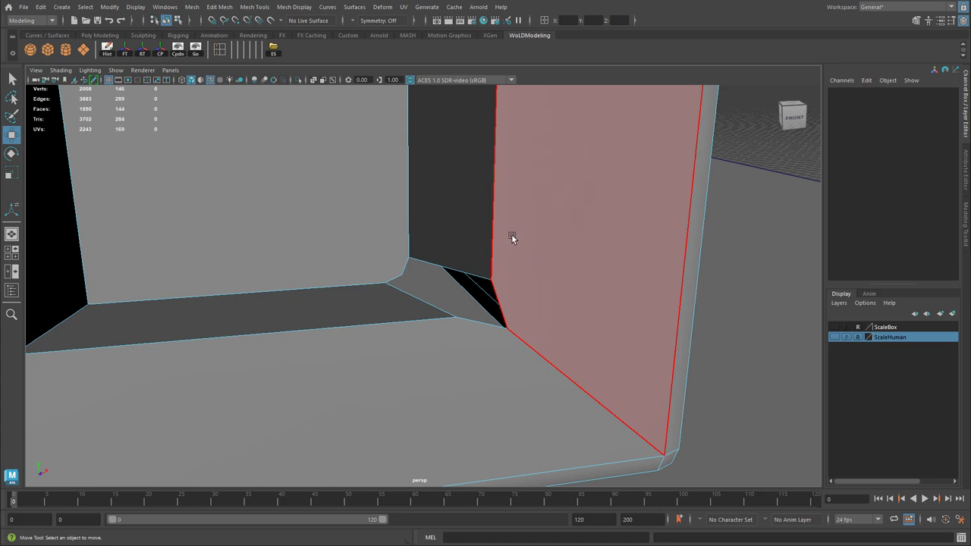
In vertex mode, select the inner-corner vertex and frame it zoomed in the front view.
right_drag(511, 234, 548, 267)
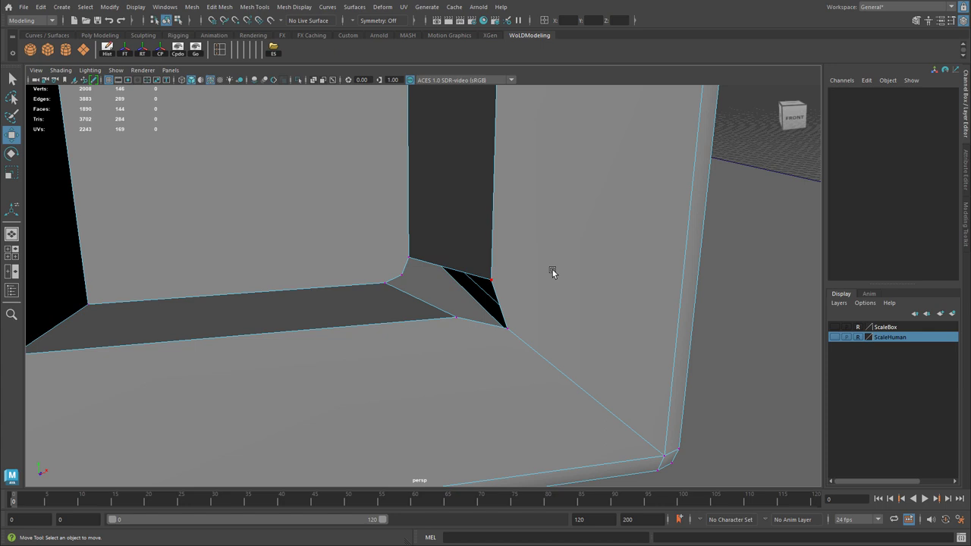
click(408, 259)
scroll(478, 300, down, 1)
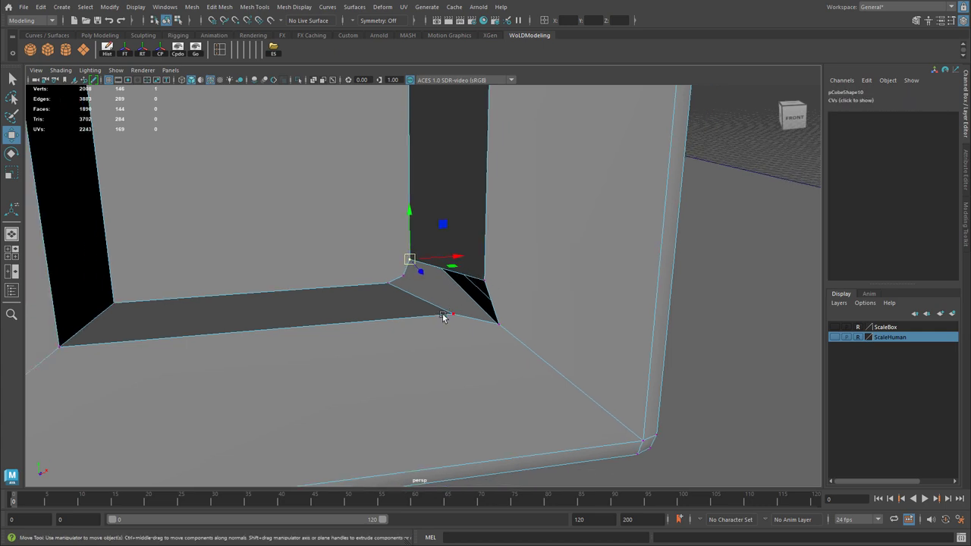
key(space)
key(space)
key(f)
scroll(412, 293, down, 3)
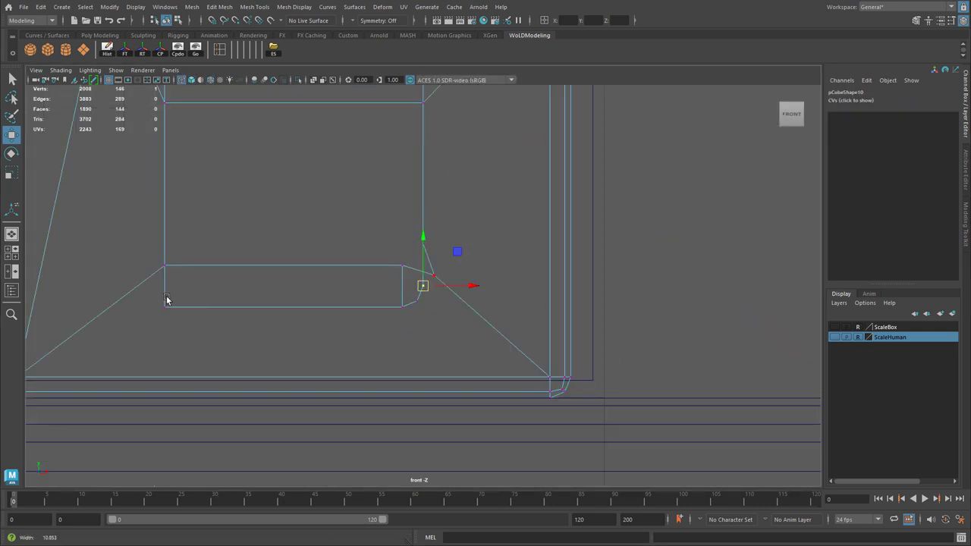
scroll(728, 303, down, 4)
scroll(599, 310, up, 6)
scroll(429, 304, down, 3)
scroll(363, 294, down, 1)
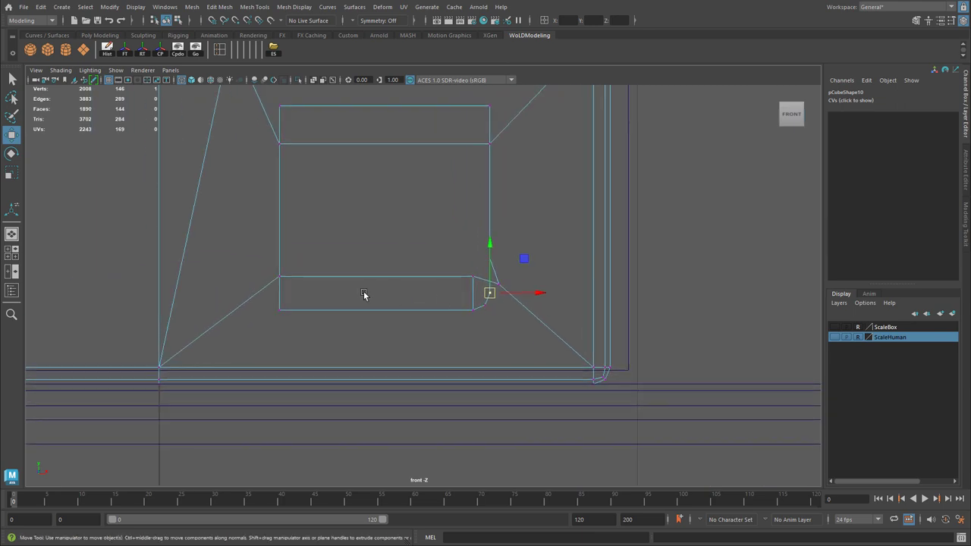
scroll(546, 293, up, 2)
scroll(509, 288, up, 3)
scroll(615, 301, up, 4)
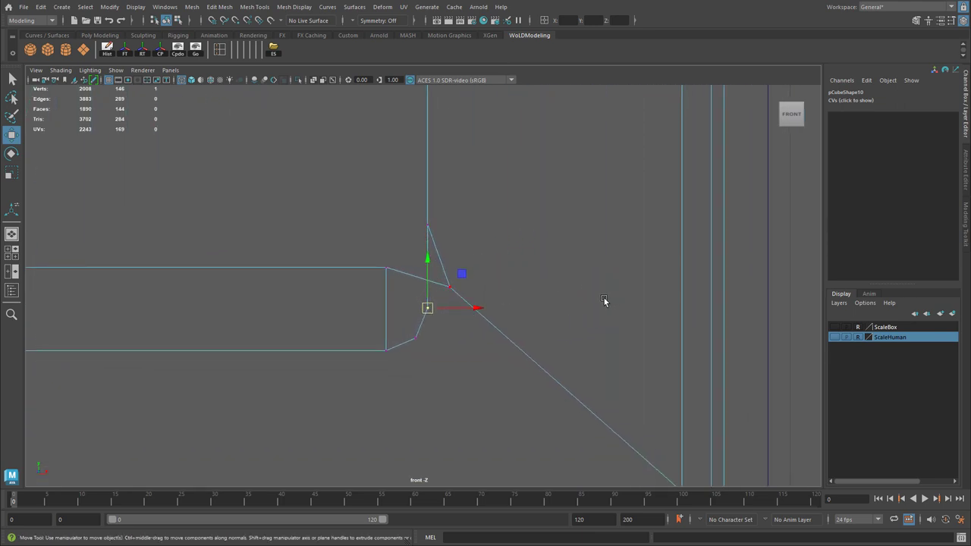
scroll(405, 288, down, 4)
scroll(410, 288, up, 2)
scroll(403, 301, up, 2)
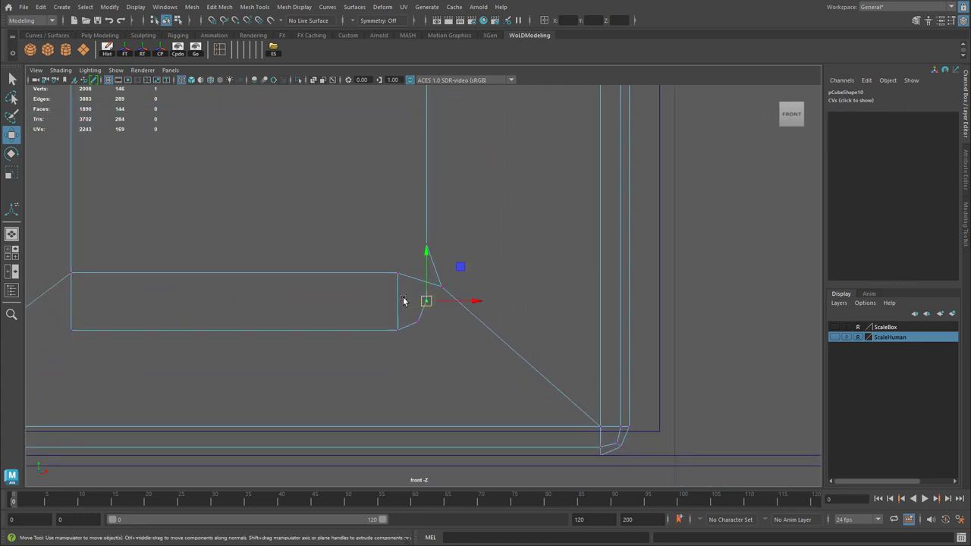
Select the rectangle's lower-right corner vertex and zoom the front view around it.
click(398, 332)
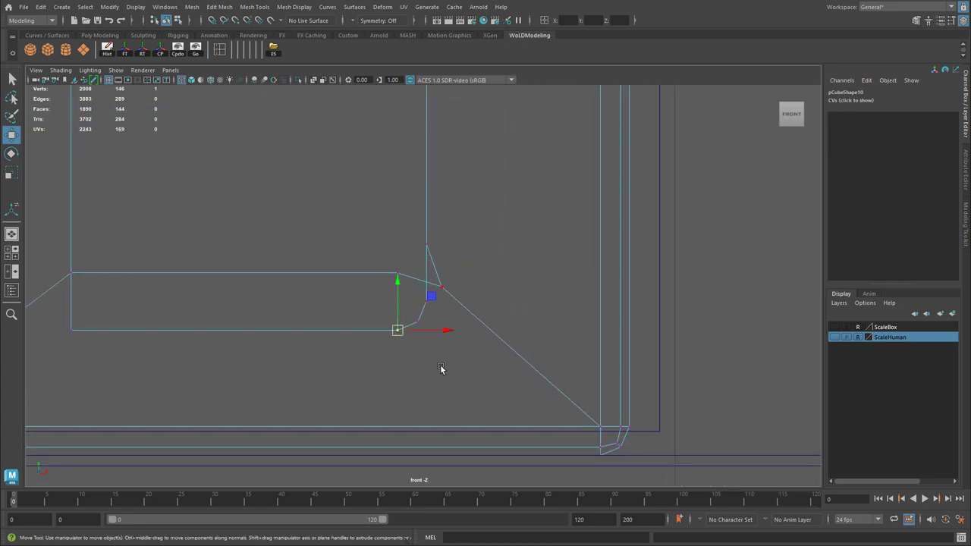
alt+middle_drag(452, 317, 454, 314)
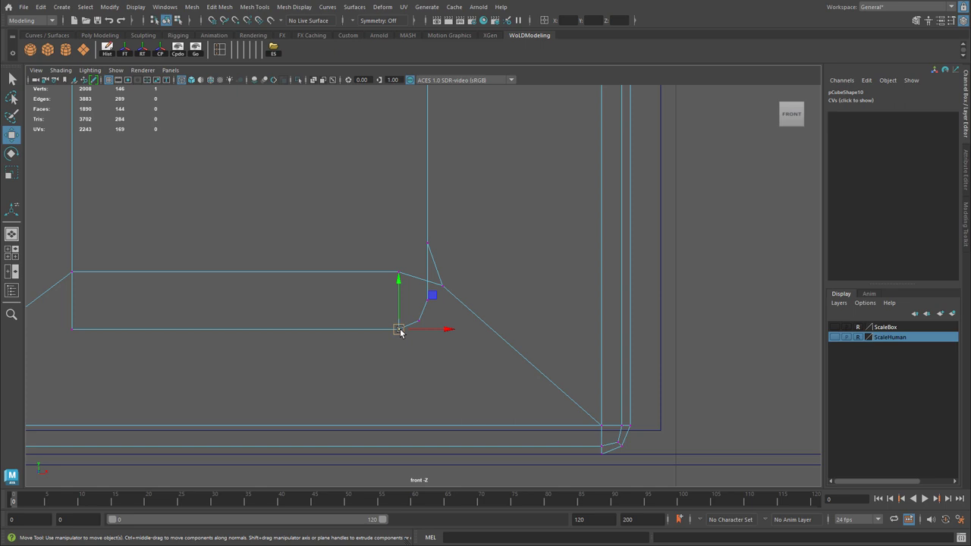
scroll(400, 332, down, 1)
scroll(402, 345, down, 3)
scroll(412, 329, down, 1)
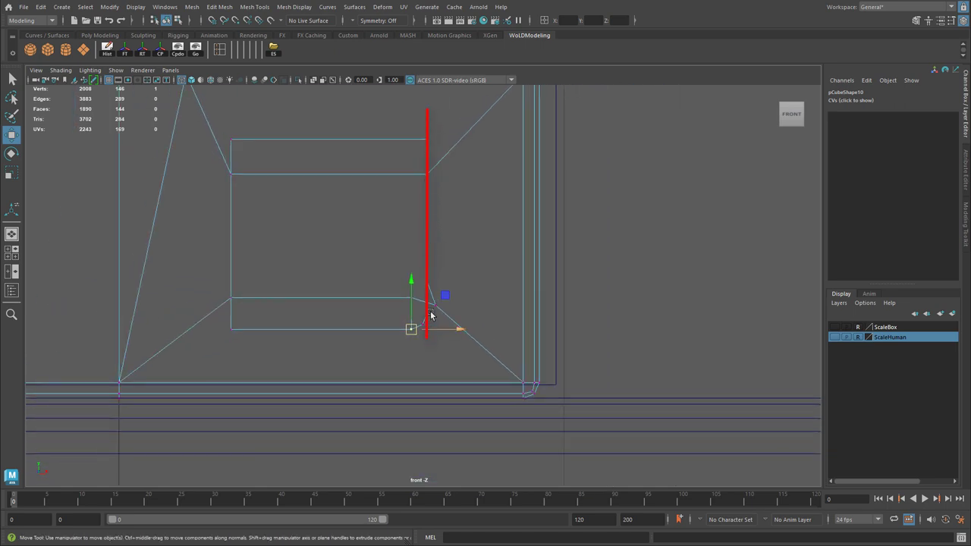
alt+middle_drag(441, 349, 436, 305)
scroll(421, 296, up, 2)
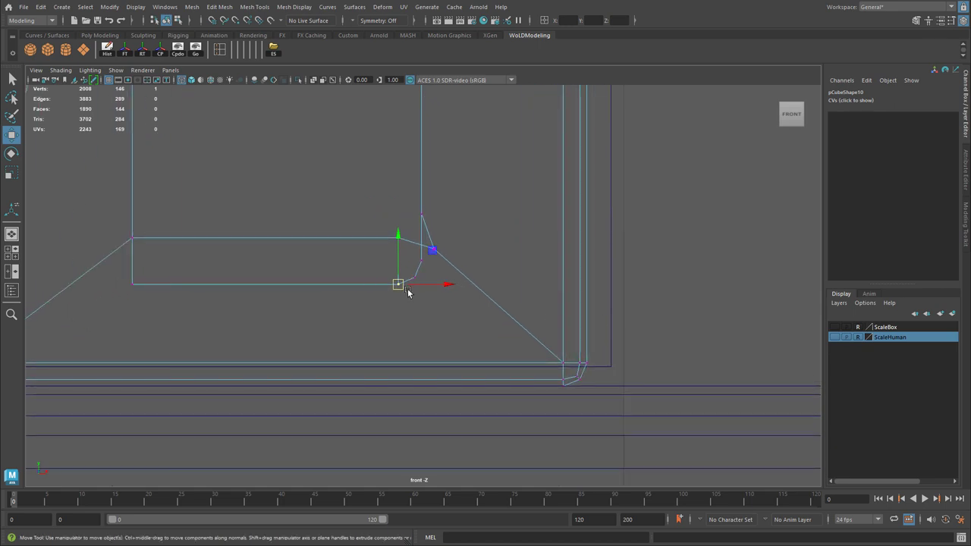
scroll(486, 311, up, 2)
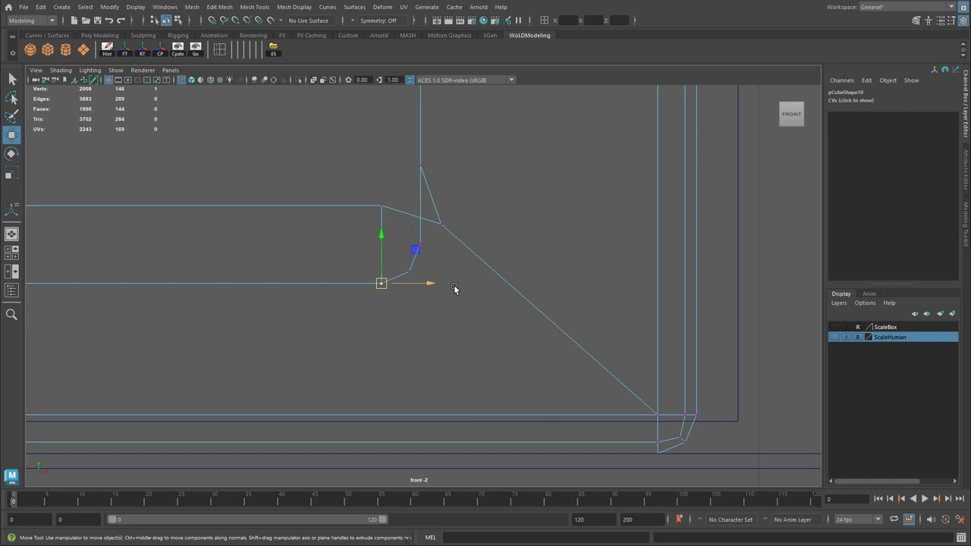
Constrain the move to X and, with curve snapping, slide the vertex onto the vertical edge.
click(382, 235)
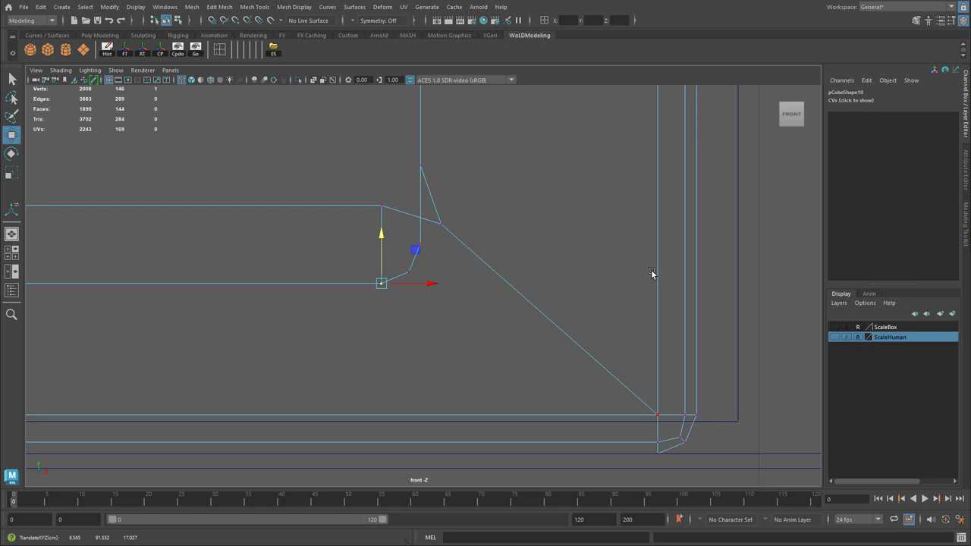
click(430, 285)
key(c)
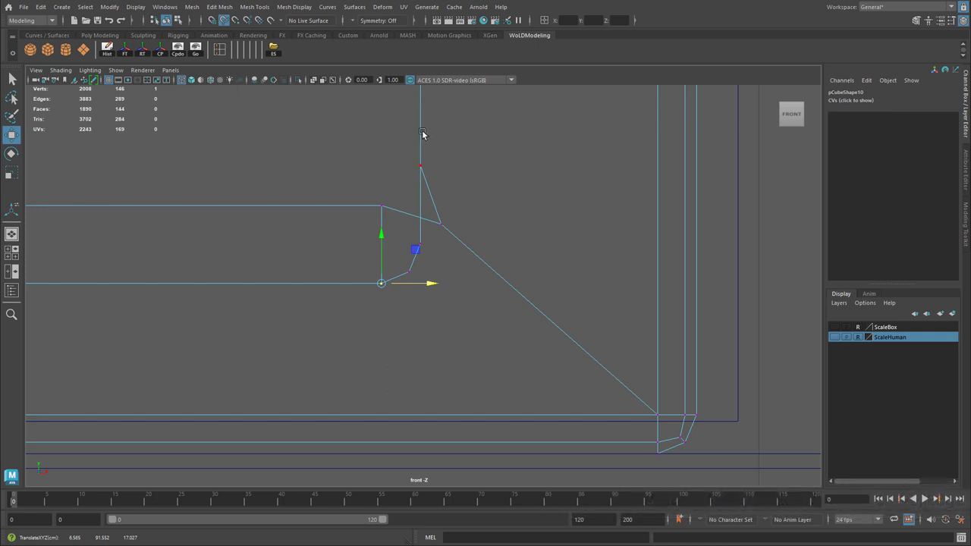
middle_drag(420, 137, 427, 189)
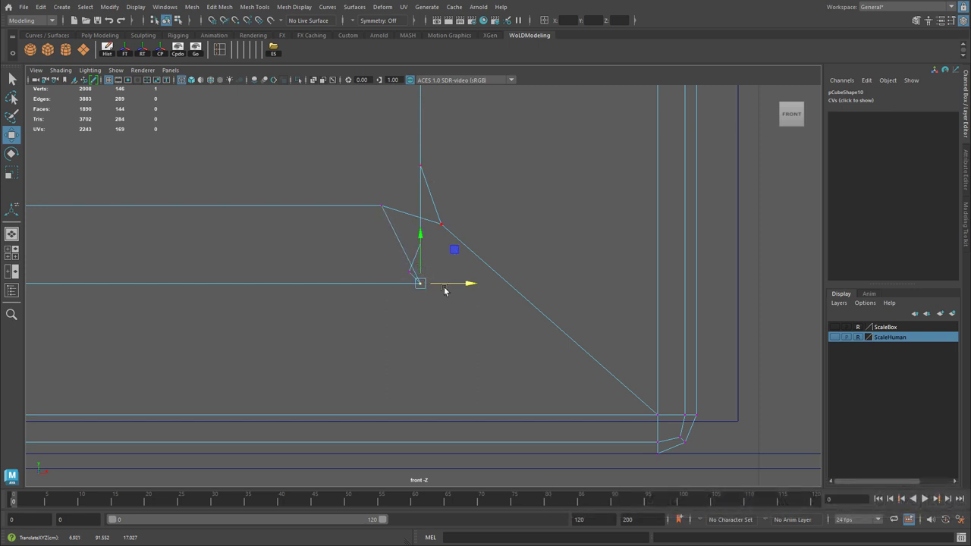
click(465, 285)
Orbit the perspective view around the corner to inspect it, then maximize the front view.
key(space)
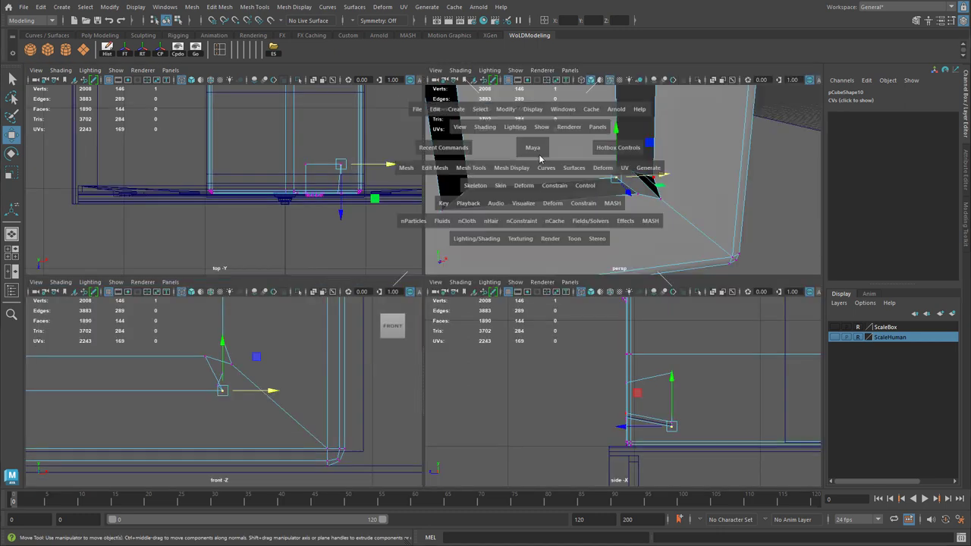
key(space)
mouse_move(429, 268)
alt+mouse_down()
mouse_move(564, 295)
mouse_move(468, 297)
mouse_move(402, 284)
mouse_move(412, 125)
alt+mouse_up()
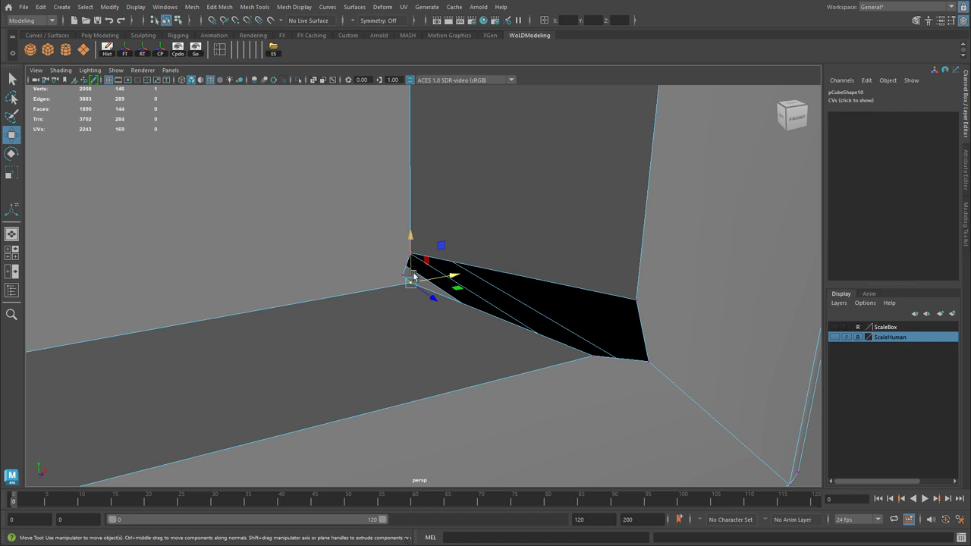
mouse_move(459, 297)
alt+mouse_down()
mouse_move(357, 283)
mouse_move(438, 302)
alt+mouse_up()
scroll(515, 311, down, 5)
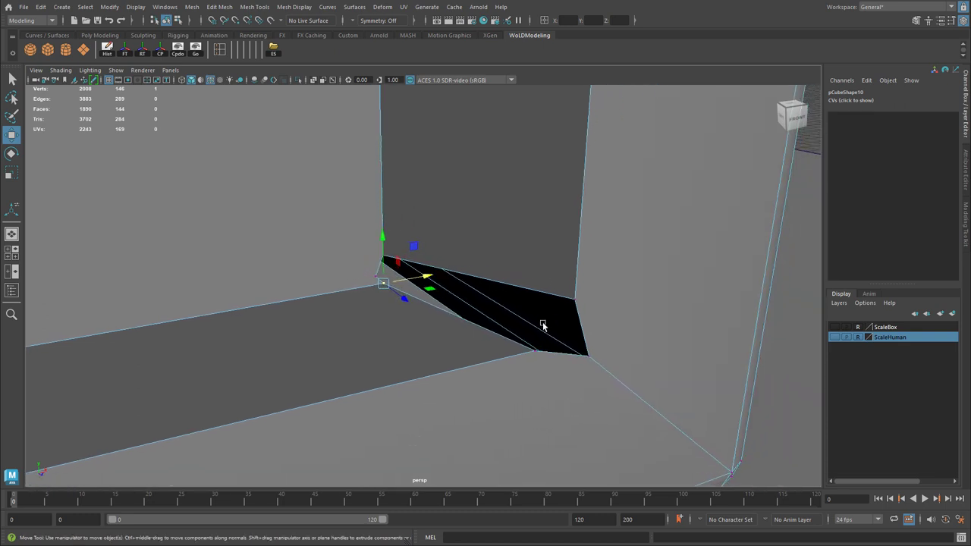
key(space)
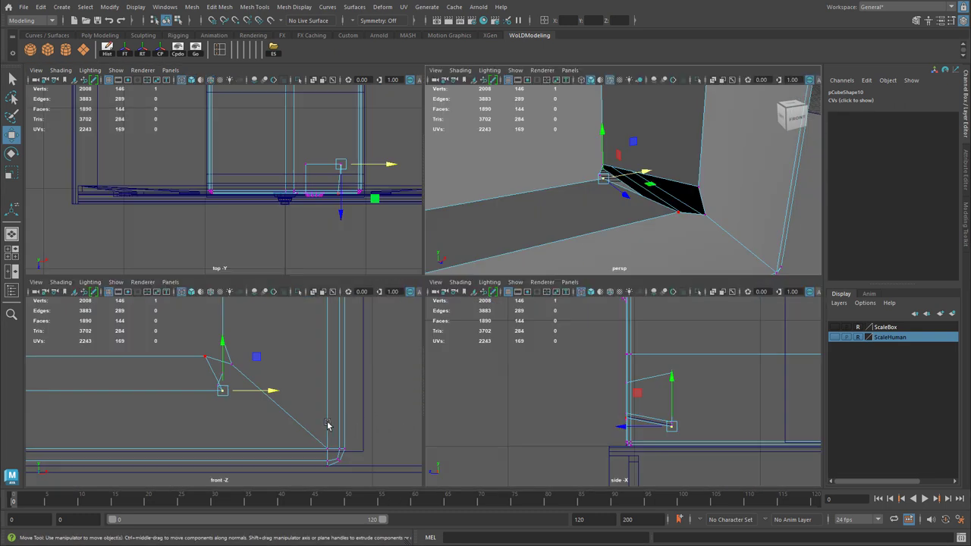
key(space)
Snap the left-corner vertex along X onto the vertical edge using curve snapping.
alt+middle_drag(427, 309, 433, 374)
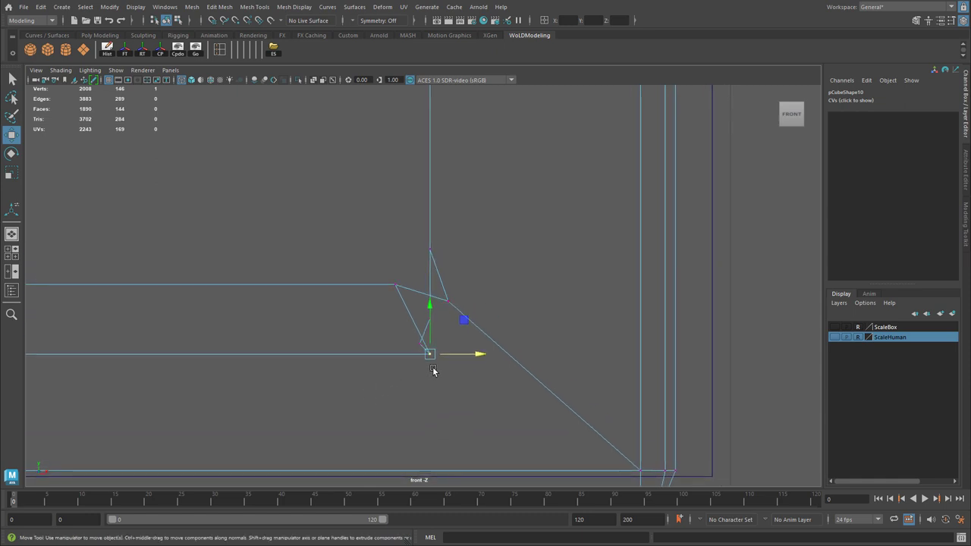
click(395, 285)
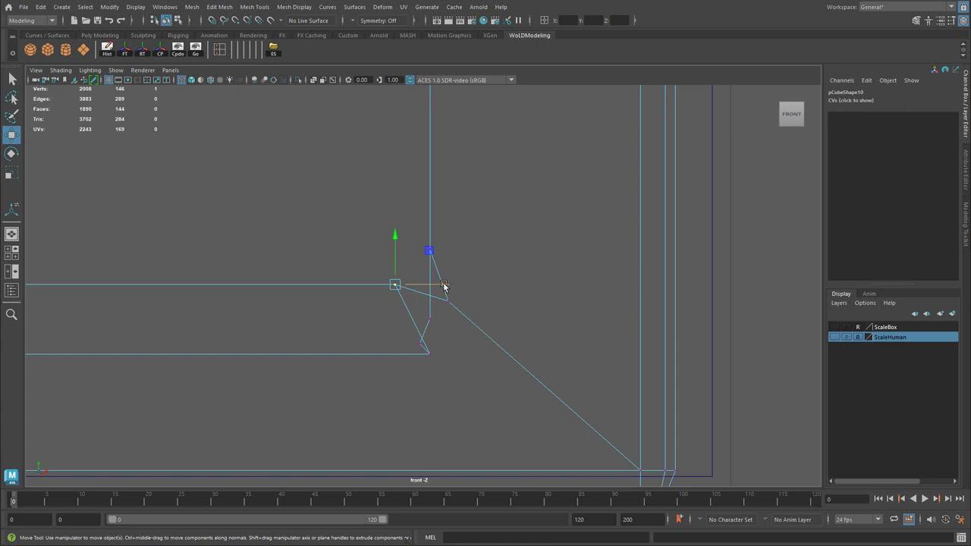
click(444, 286)
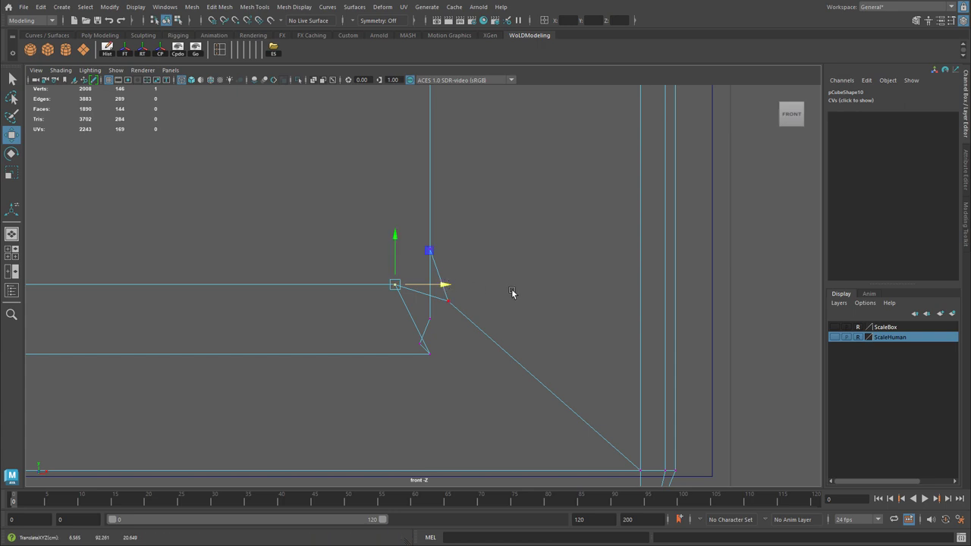
key(c)
middle_click(431, 155)
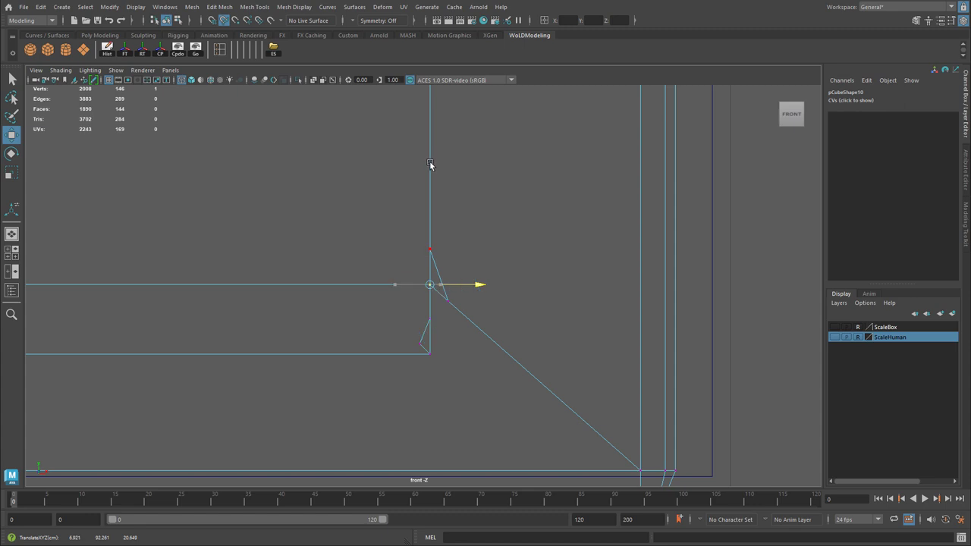
Slide the lower bevel vertex toward the edge, check it in perspective, and undo the stray move.
click(419, 343)
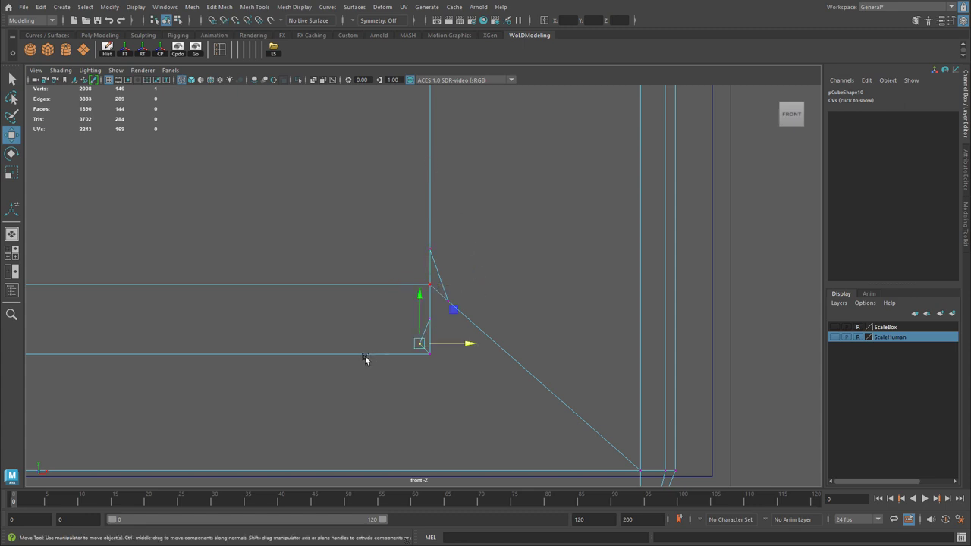
key(c)
middle_drag(429, 178, 429, 181)
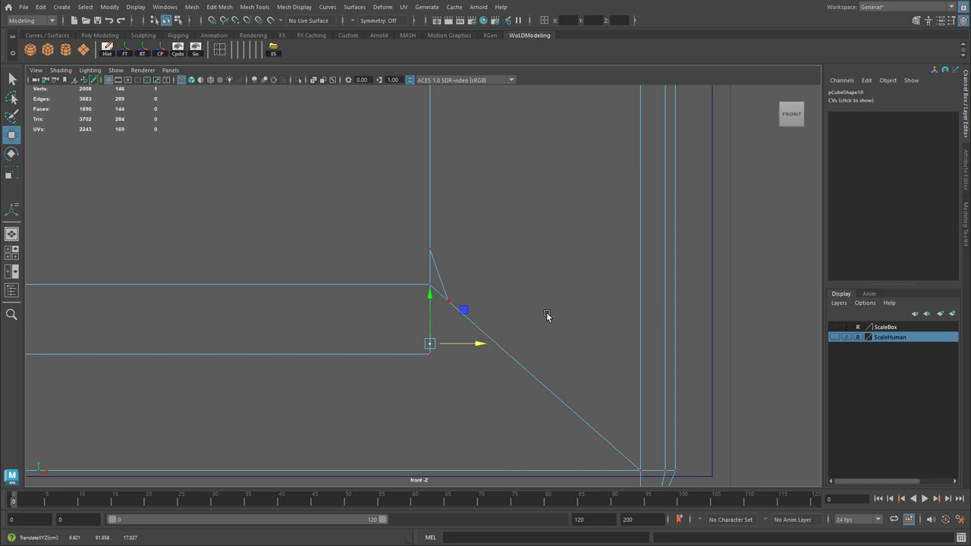
middle_drag(449, 304, 531, 275)
key(space)
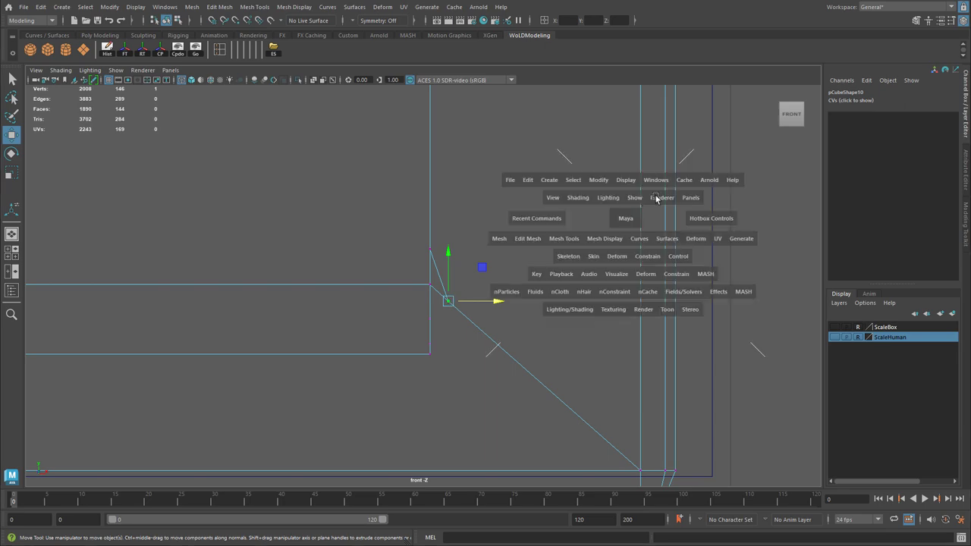
mouse_move(656, 198)
alt+mouse_down()
mouse_move(594, 253)
mouse_move(609, 260)
mouse_move(579, 253)
mouse_move(516, 323)
mouse_move(444, 342)
mouse_move(392, 341)
mouse_move(461, 349)
mouse_move(427, 340)
mouse_move(505, 329)
alt+mouse_up()
key(ctrl+z)
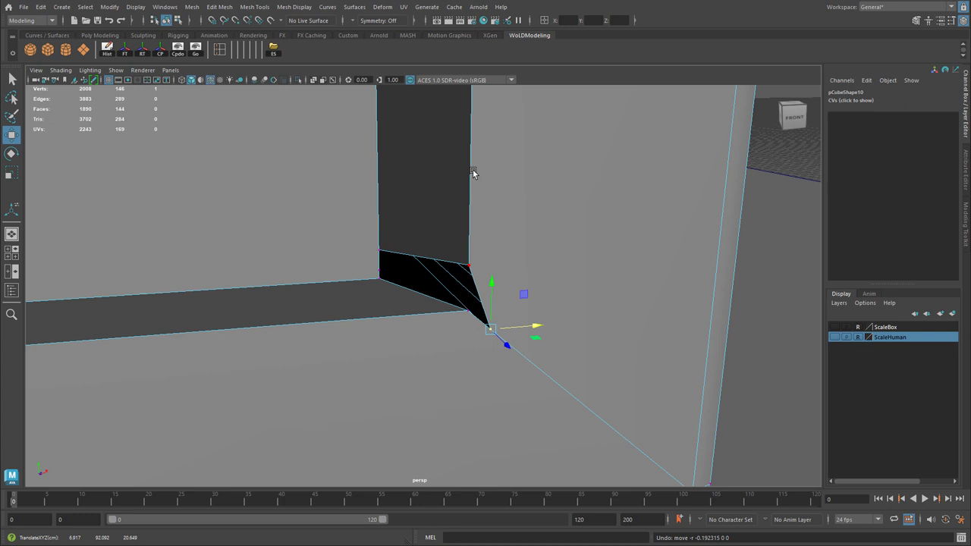
Back in the front view, snap that vertex along X onto the vertical edge.
drag(494, 335, 394, 370)
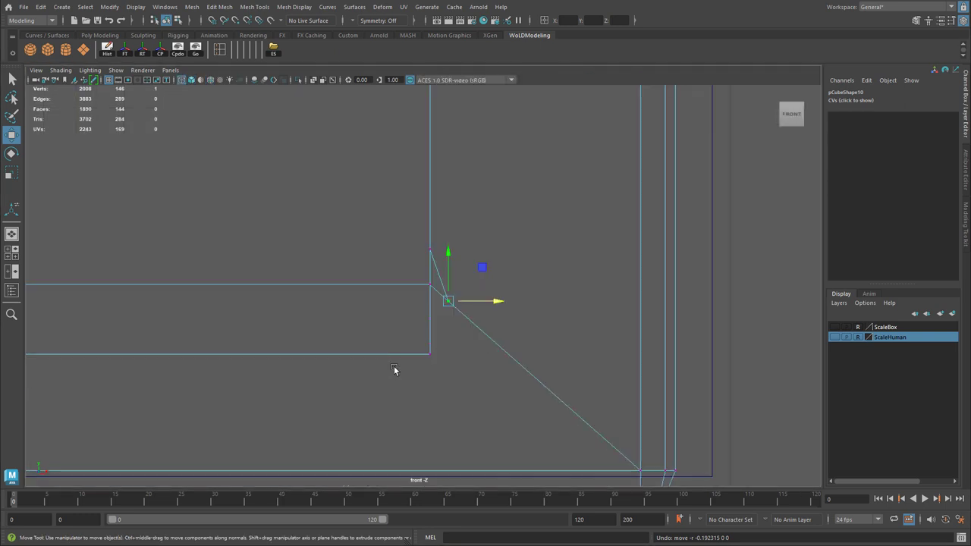
click(498, 303)
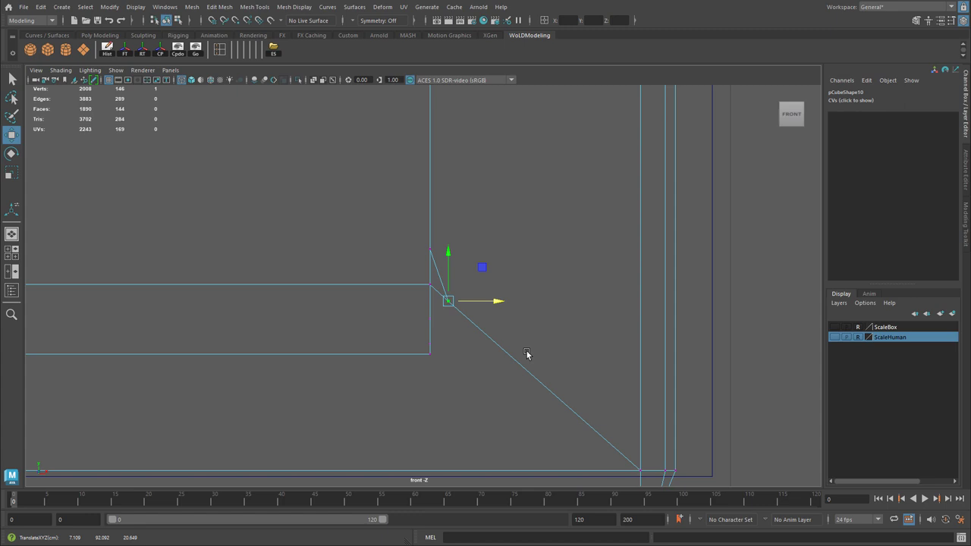
key(c)
middle_drag(429, 198, 429, 210)
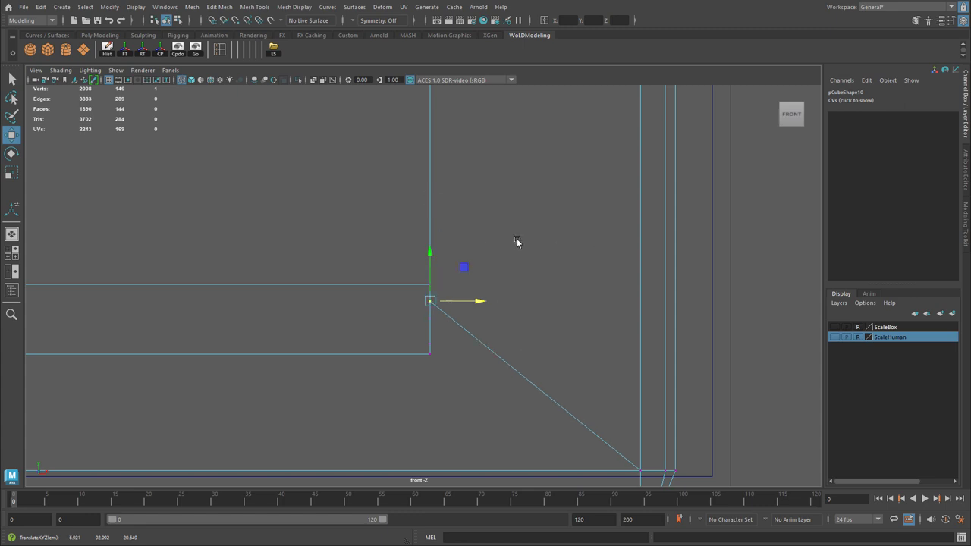
scroll(515, 243, down, 5)
scroll(445, 162, up, 3)
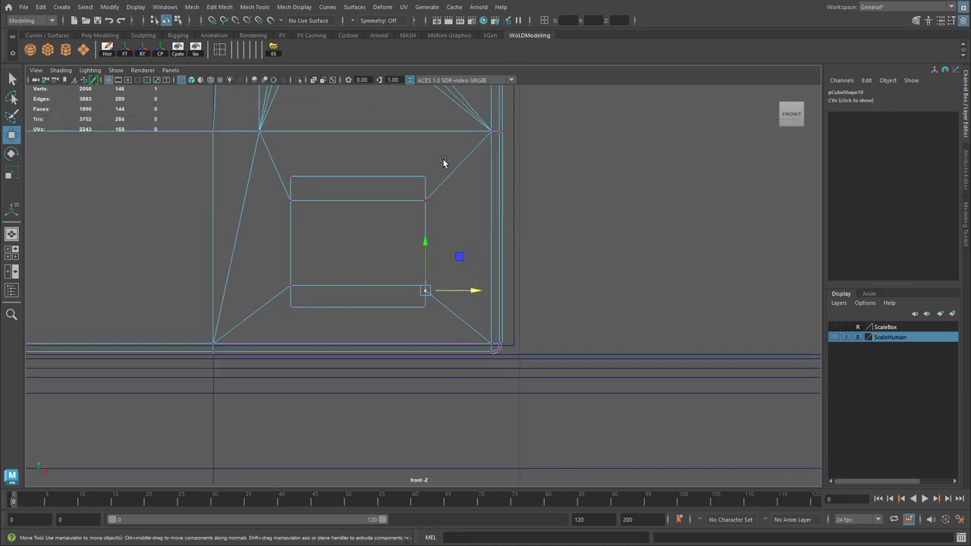
In perspective, point-snap the selected bevel vertex up onto the mesh corner.
mouse_move(431, 273)
alt+mouse_down()
mouse_move(502, 271)
mouse_move(505, 280)
mouse_move(444, 310)
mouse_move(551, 341)
mouse_move(503, 370)
alt+mouse_up()
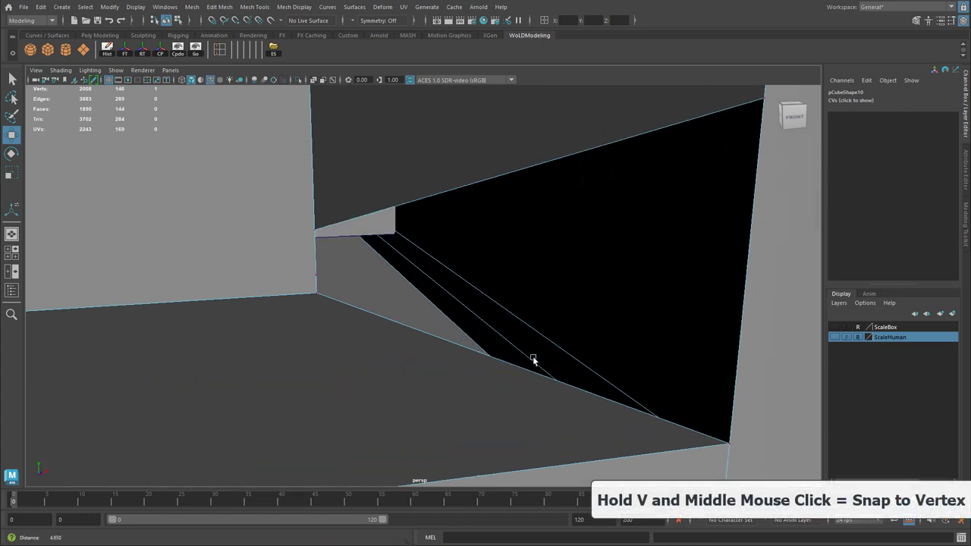
middle_drag(533, 359, 512, 308)
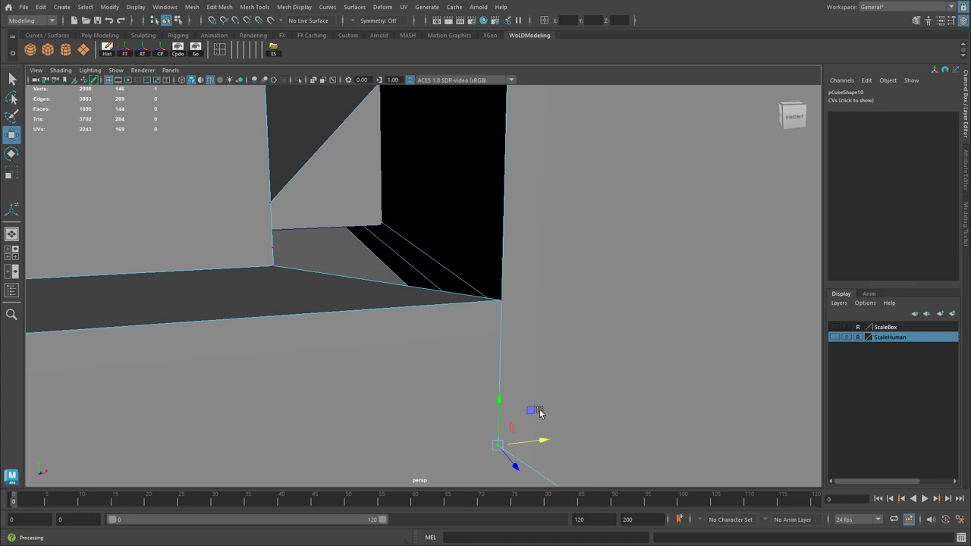
key(v)
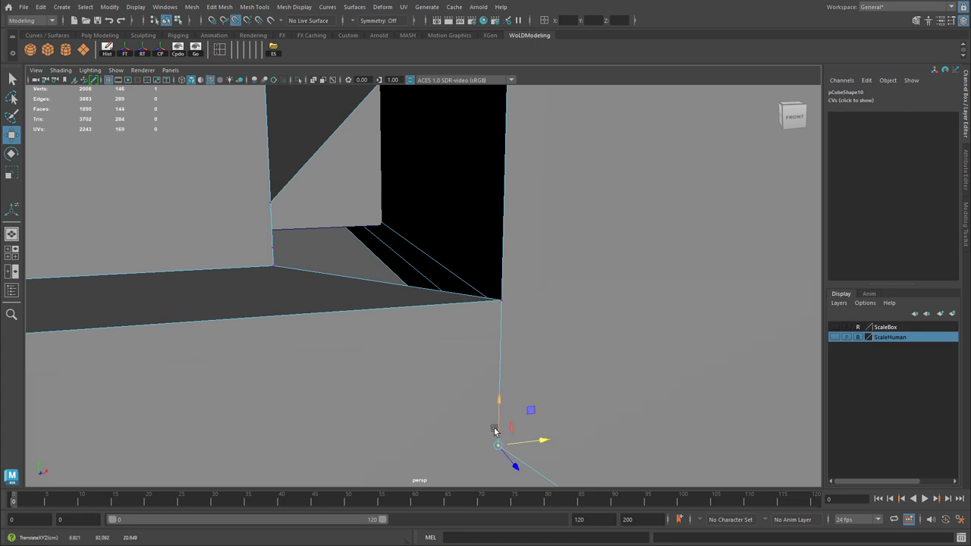
drag(493, 430, 505, 284)
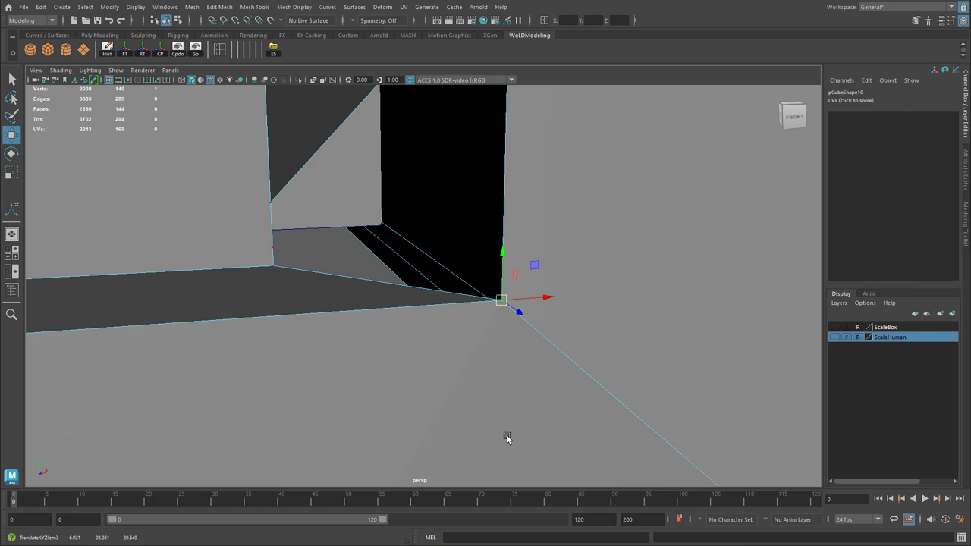
Point-snap the vertex on the vertical edge down onto the corner.
mouse_move(507, 435)
alt+mouse_down()
mouse_move(304, 363)
mouse_move(326, 317)
alt+mouse_up()
click(315, 295)
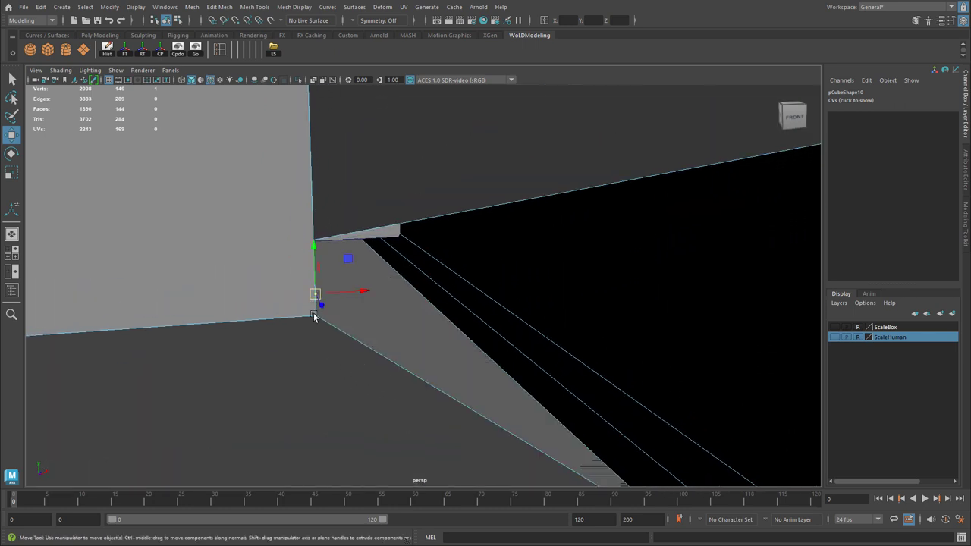
key(v)
middle_drag(315, 317, 314, 326)
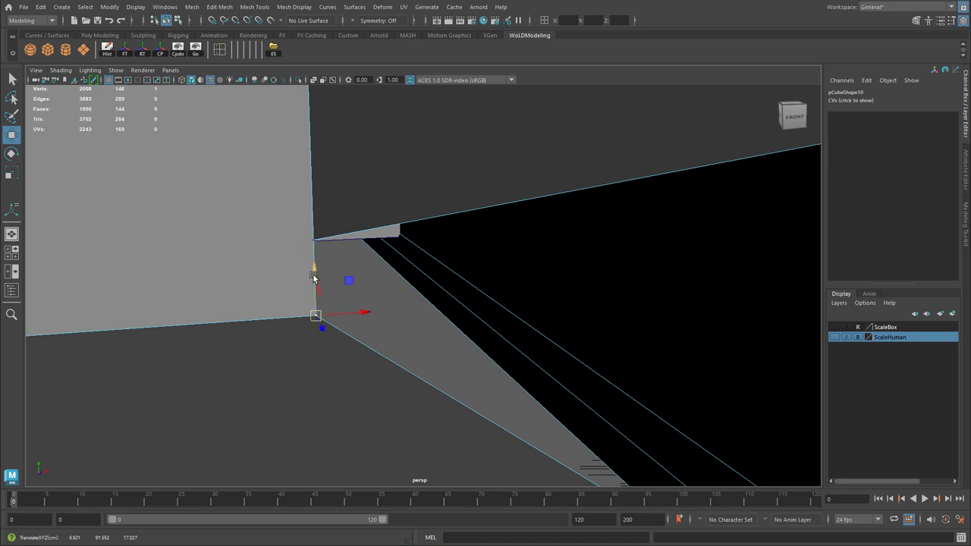
alt+right_drag(483, 321, 331, 324)
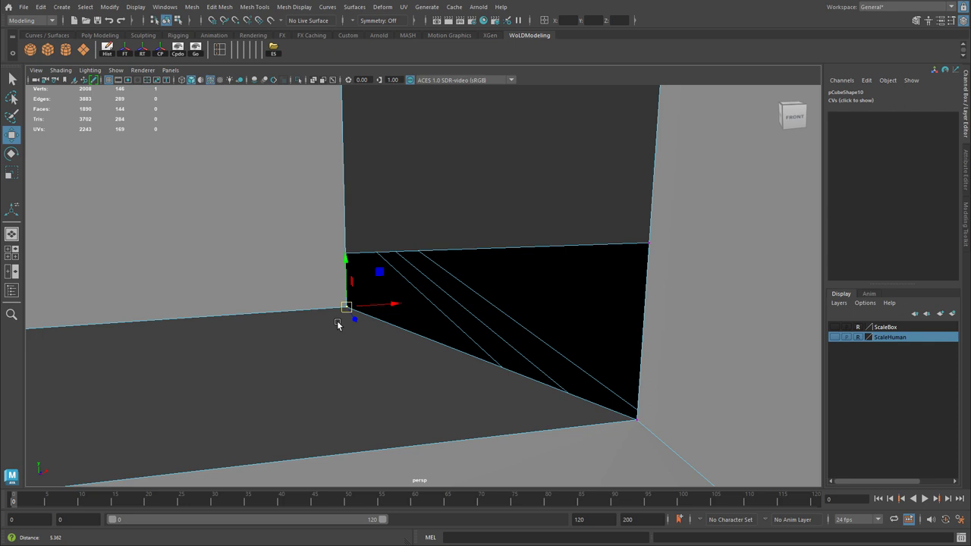
Point-snap the two remaining stray bevel vertices onto the lower and left corners.
click(649, 243)
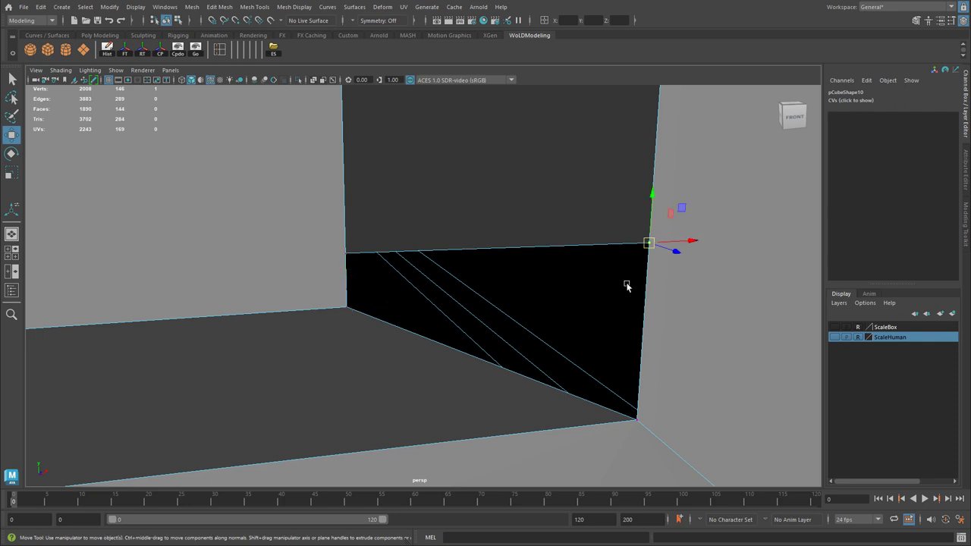
key(v)
middle_click(641, 417)
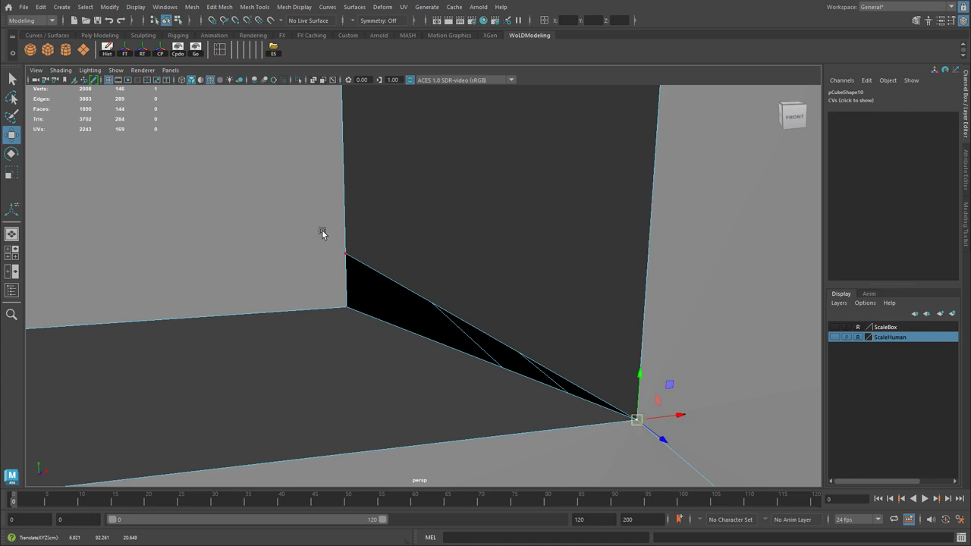
click(345, 254)
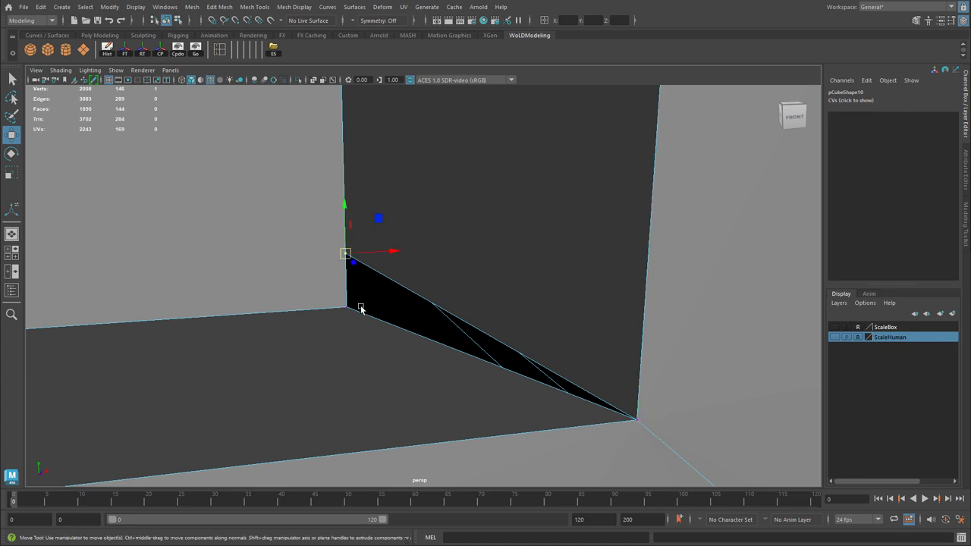
key(v)
middle_click(347, 309)
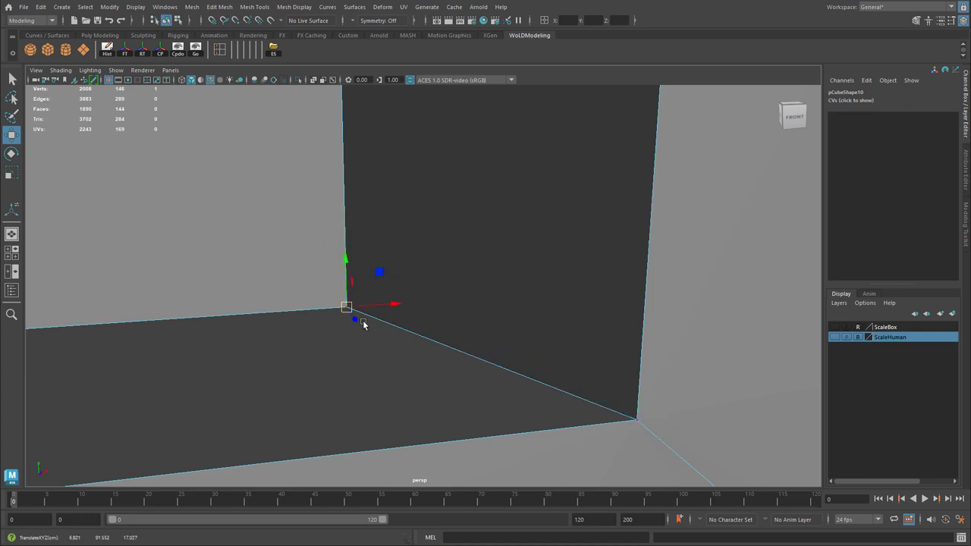
Check the closed corner in the four-view, front, side and perspective views.
scroll(574, 331, down, 5)
scroll(389, 310, down, 3)
key(space)
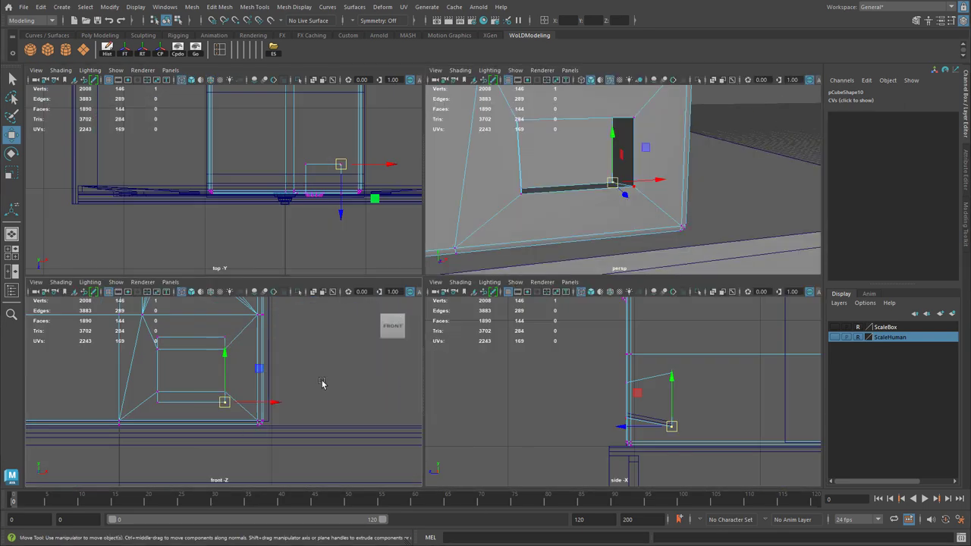
key(space)
scroll(341, 228, down, 1)
key(space)
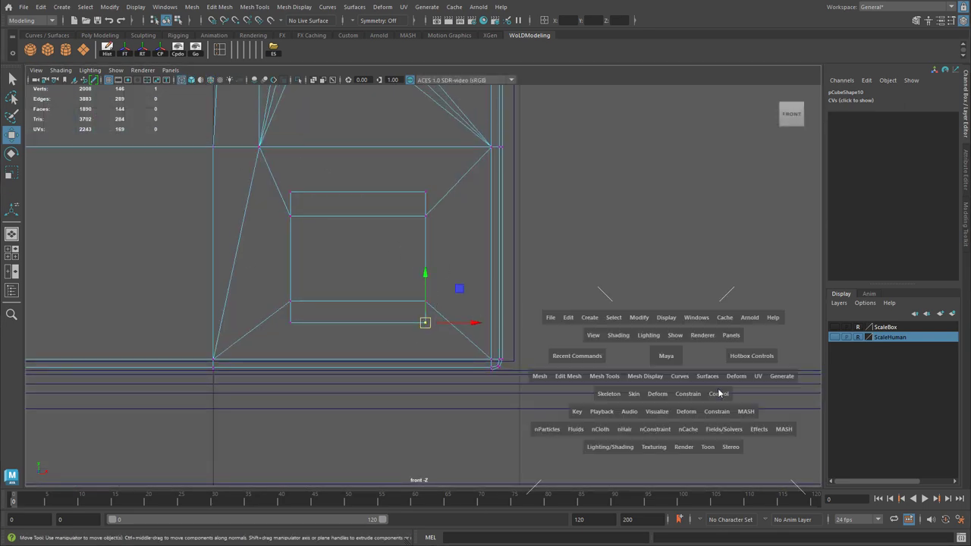
drag(719, 393, 629, 387)
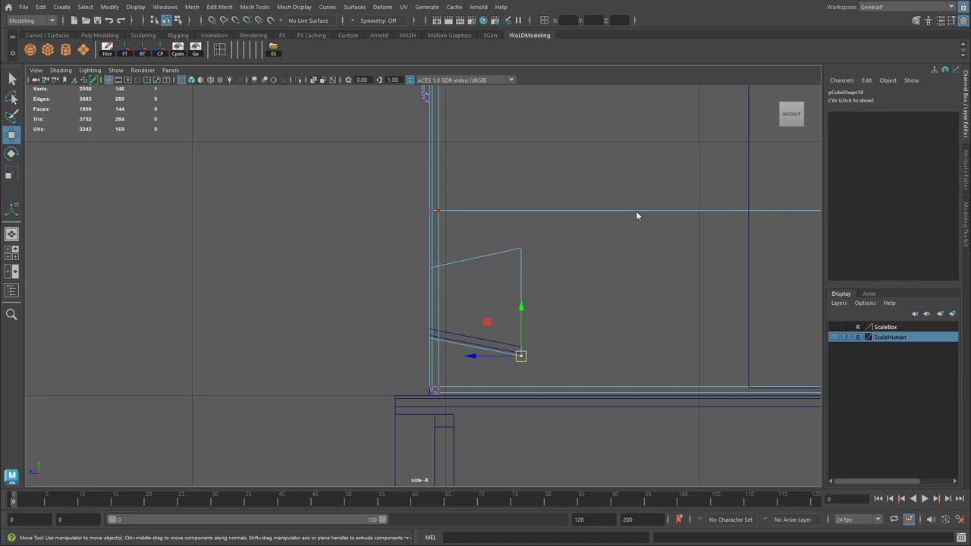
key(space)
key(space)
scroll(559, 269, up, 3)
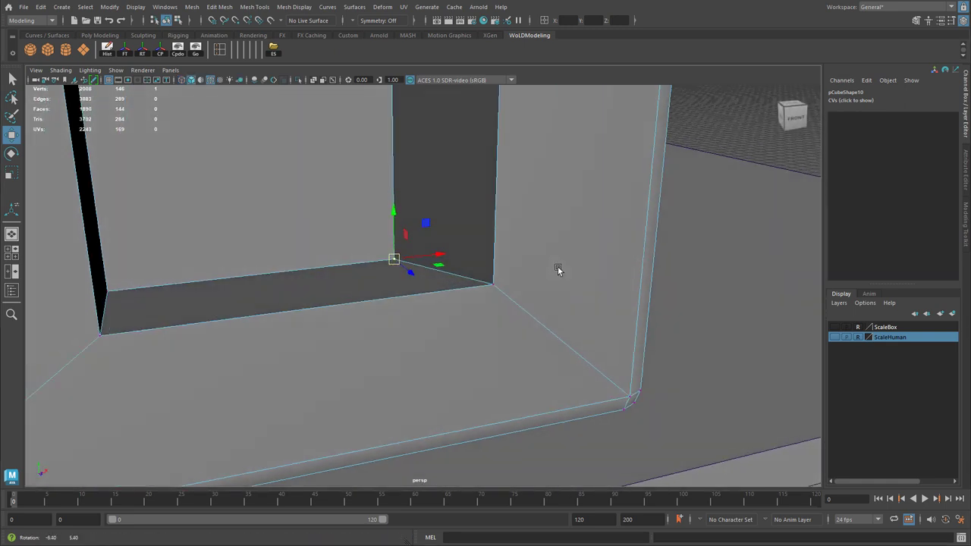
Merge the stacked vertices at the right inner corner with Edit Mesh > Merge.
click(503, 313)
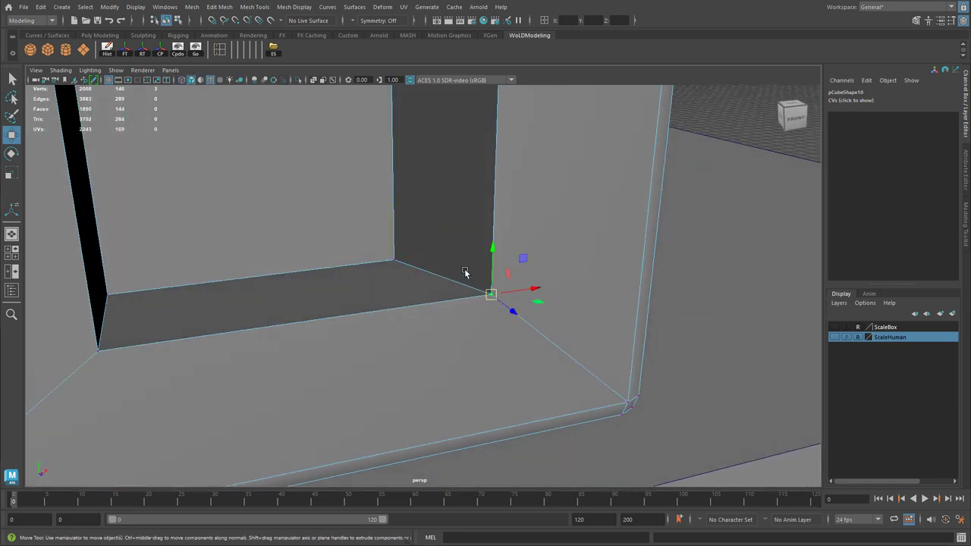
drag(468, 271, 517, 326)
click(223, 9)
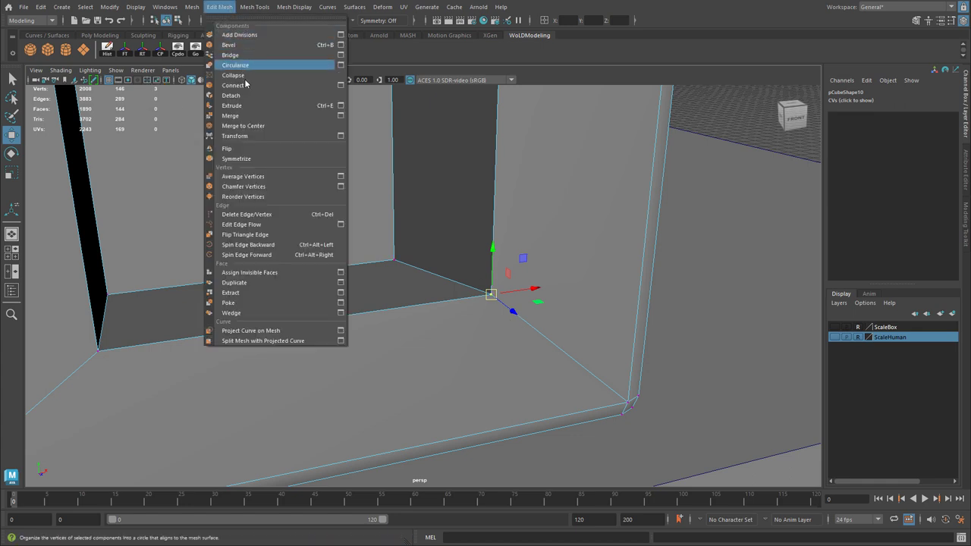
click(340, 115)
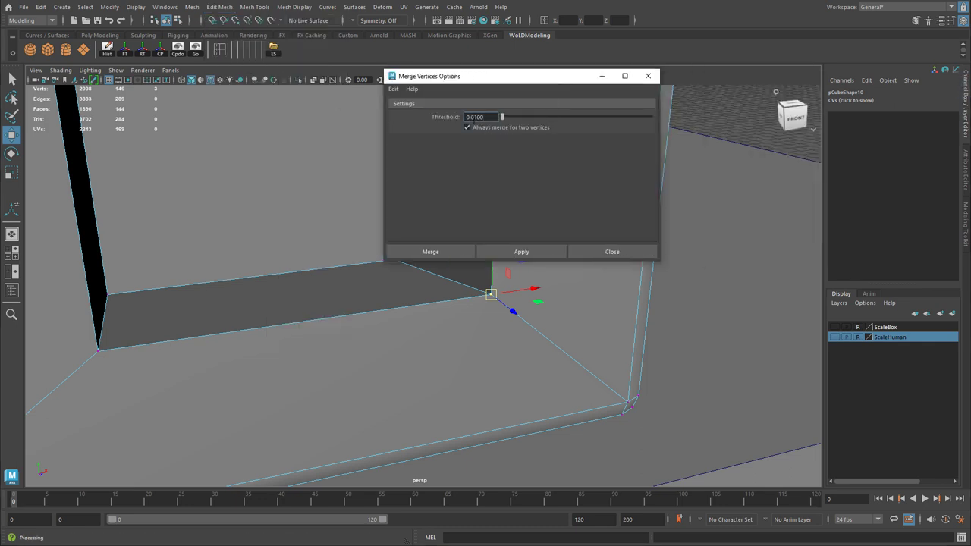
click(455, 251)
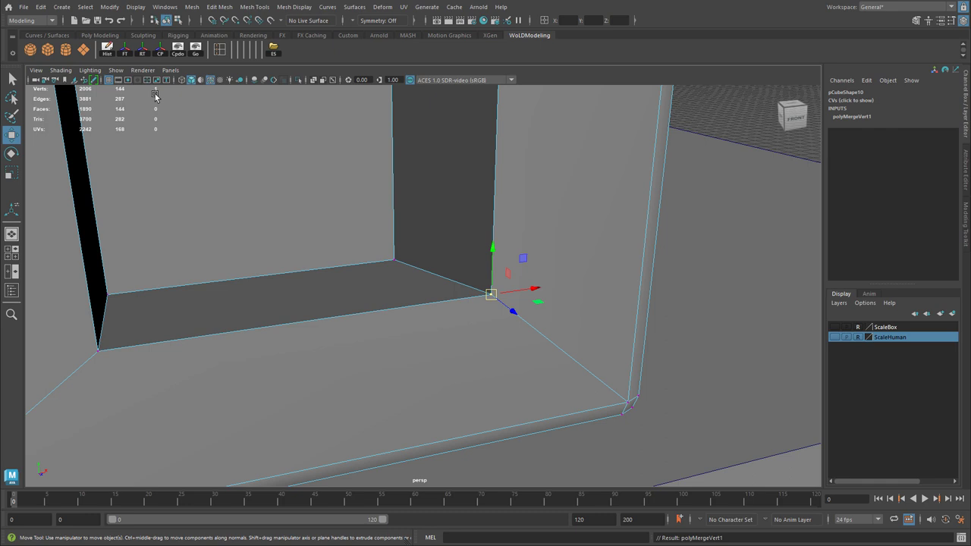
Merge the left corner's stacked vertices, then select the whole dispenser in object mode.
drag(384, 247, 417, 281)
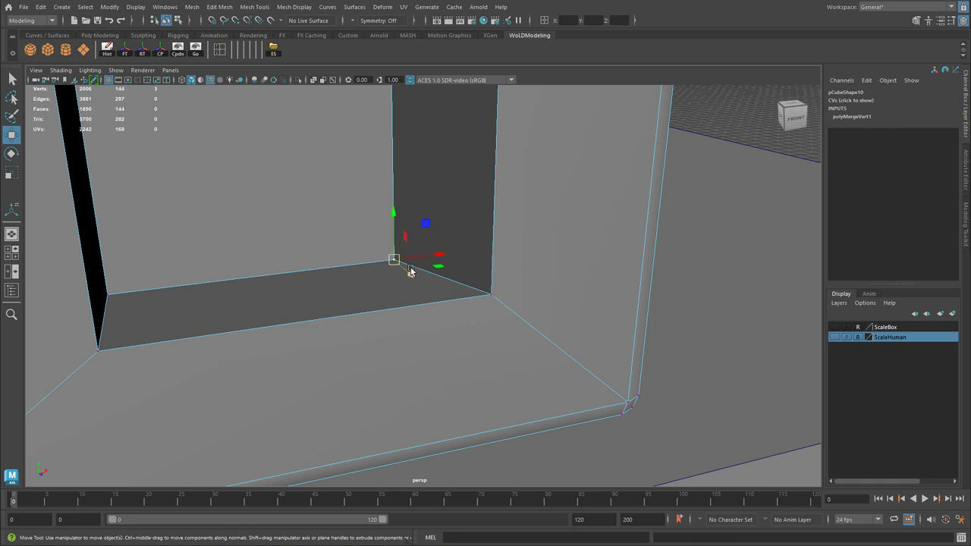
click(220, 6)
click(230, 115)
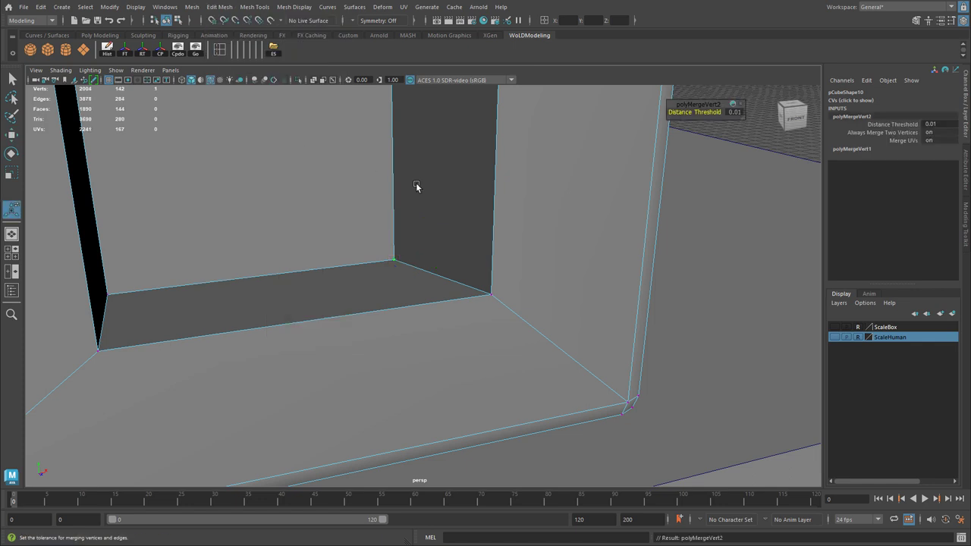
key(F8)
click(392, 262)
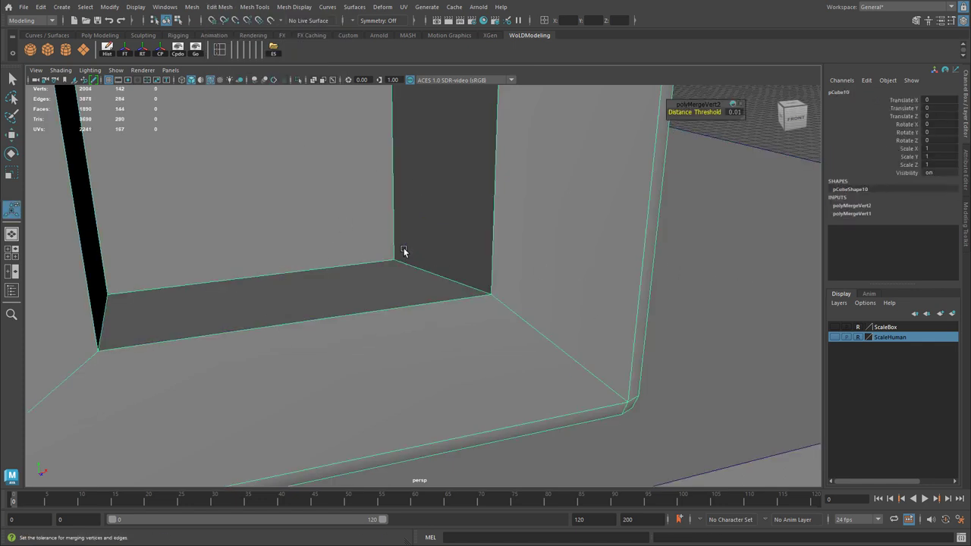
right_drag(404, 249, 369, 250)
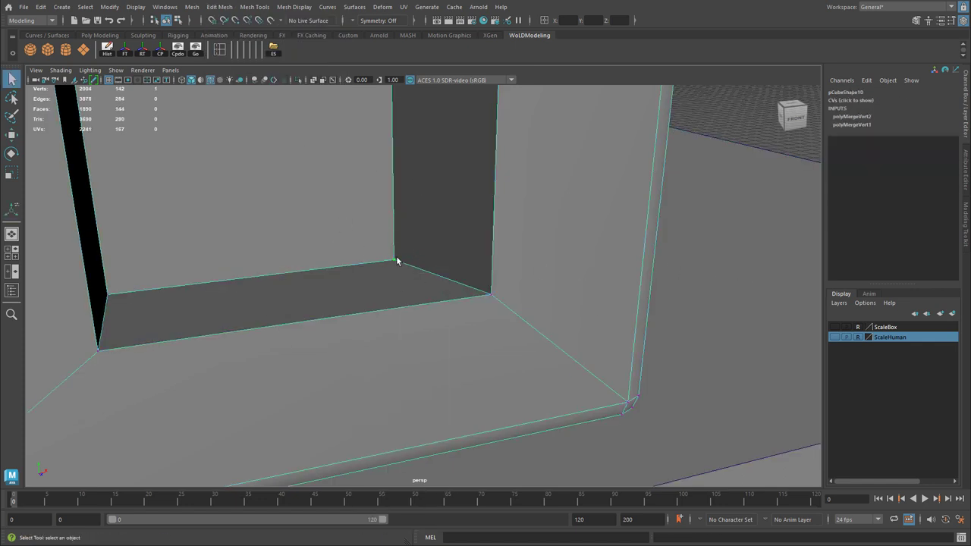
click(393, 263)
key(w)
middle_drag(495, 296, 451, 217)
key(ctrl+z)
mouse_move(403, 264)
middle_down()
mouse_move(346, 234)
mouse_move(425, 240)
middle_up()
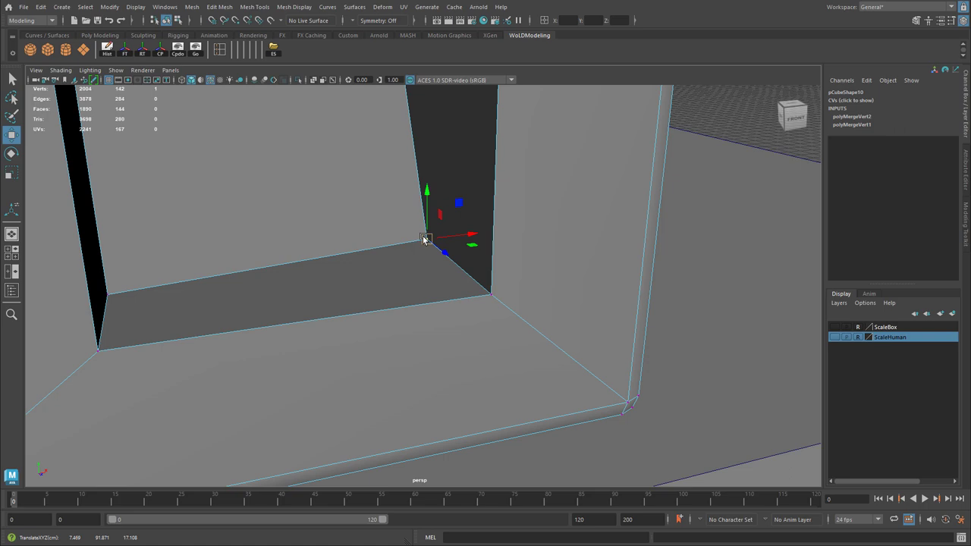
key(ctrl+z)
alt+right_drag(508, 220, 342, 217)
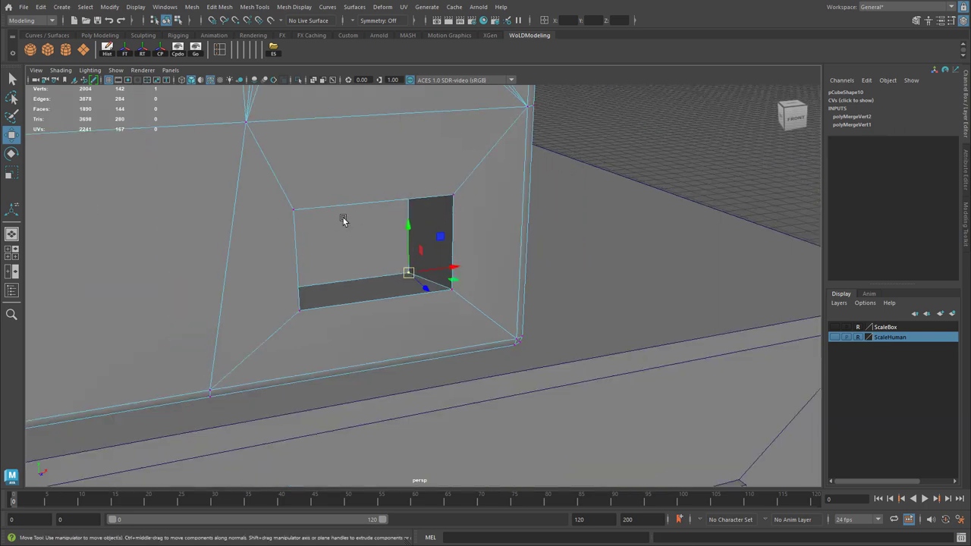
alt+drag(342, 217, 395, 227)
alt+right_drag(395, 227, 478, 188)
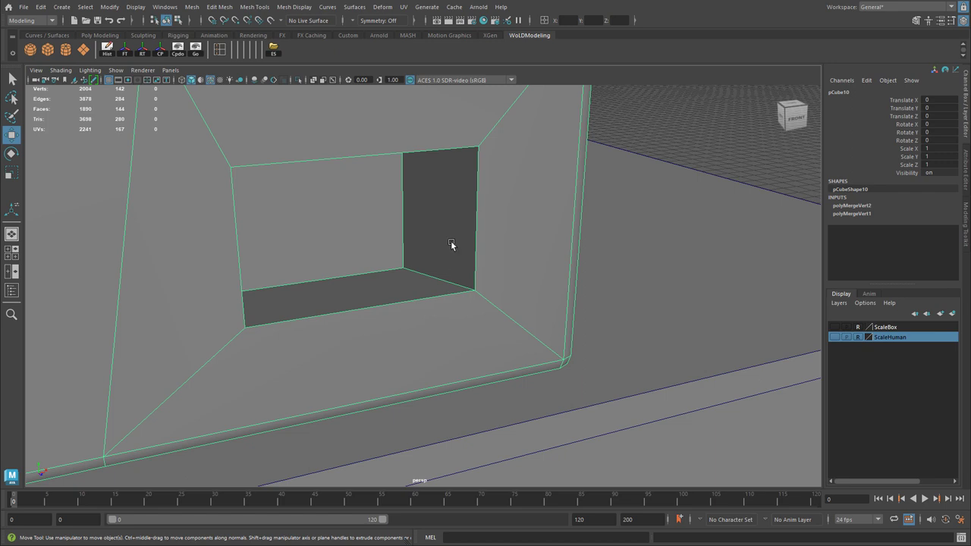
Show the Modeling Toolkit panel in place of the Channel Box.
click(966, 220)
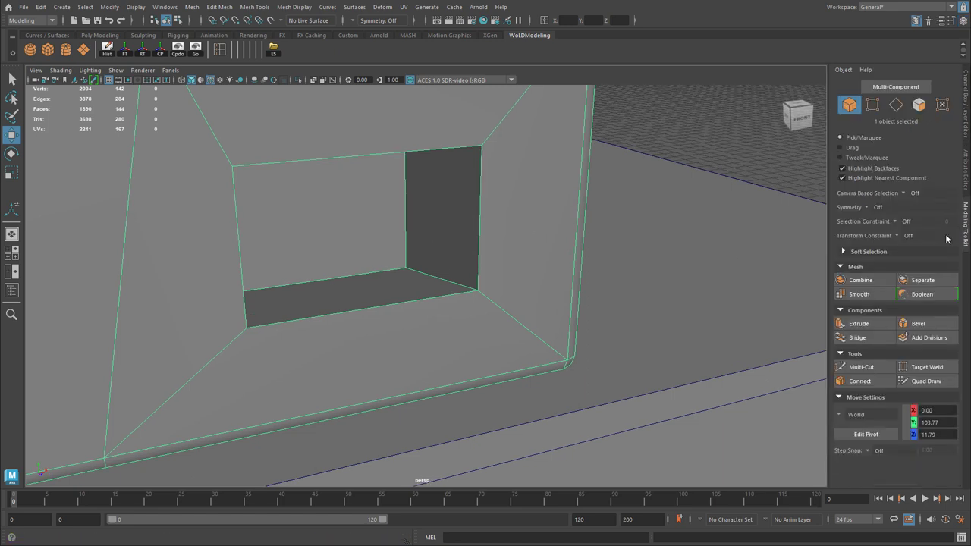